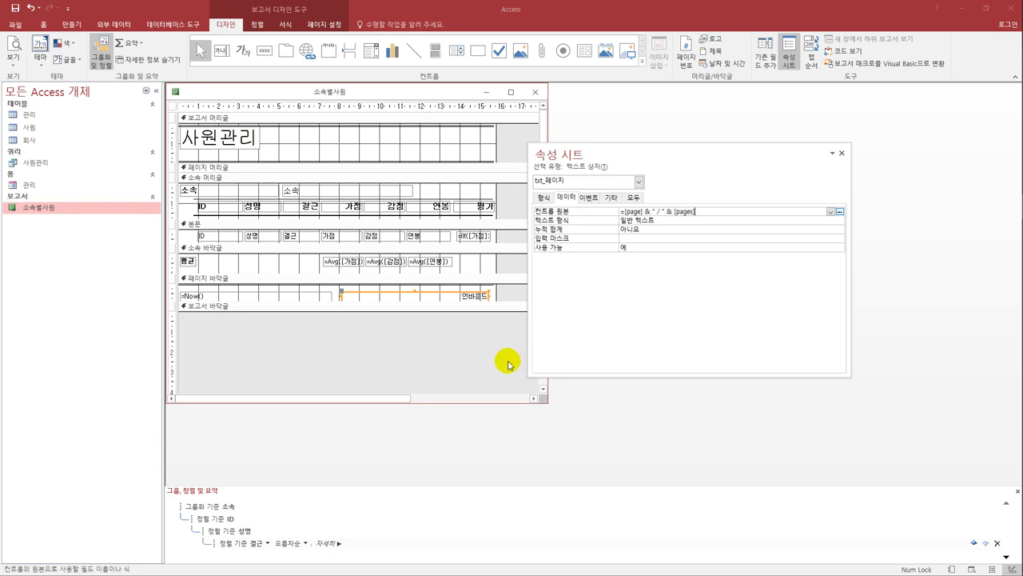
Step: Apply the page-number expression =[page] & " / " & [pages] to txt_페이지 and save the 소속별사원 report
{"action": "left_click", "coordinate": [507, 361]}
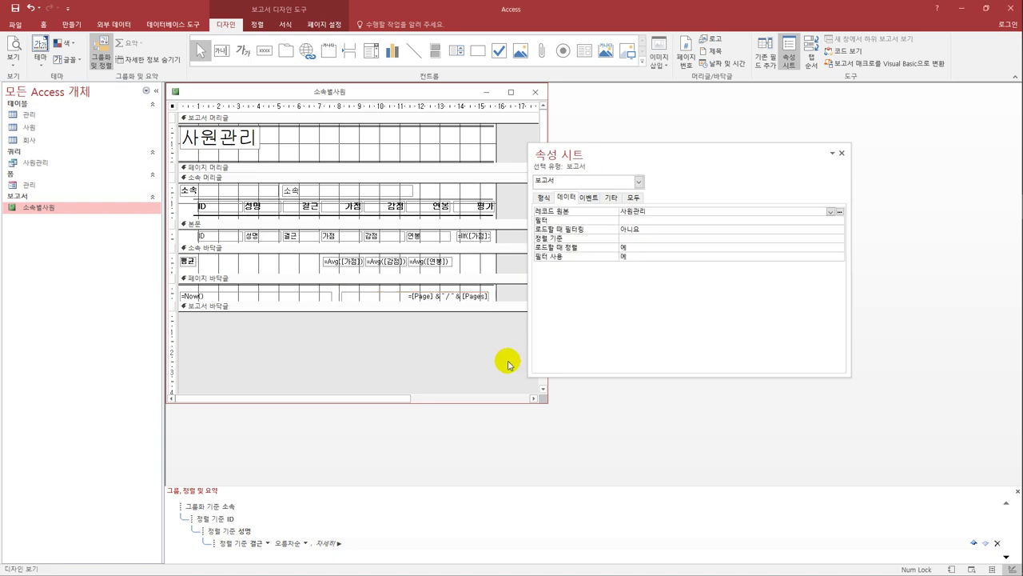
{"action": "left_click", "coordinate": [16, 10]}
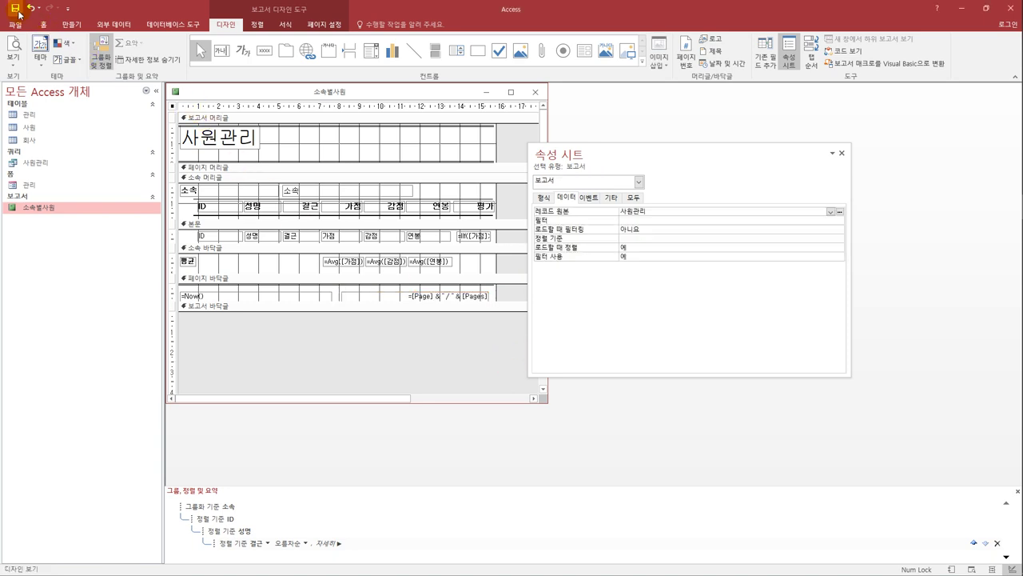
Step: Examine the report in print preview from its title to the page footer, and close the report
{"action": "left_click", "coordinate": [13, 62]}
{"action": "left_click", "coordinate": [18, 102]}
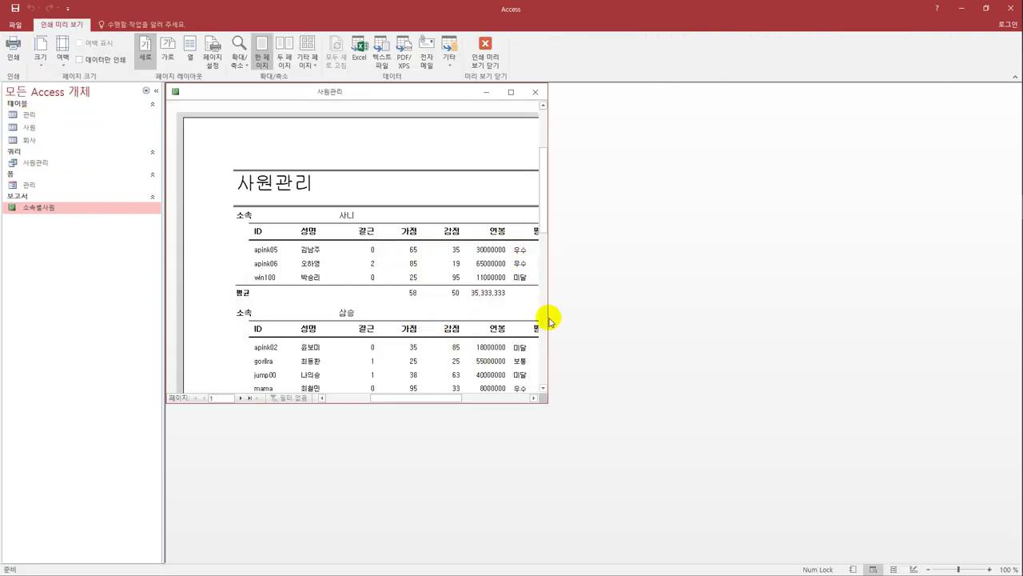
{"action": "left_click_drag", "start_coordinate": [549, 321], "coordinate": [660, 327]}
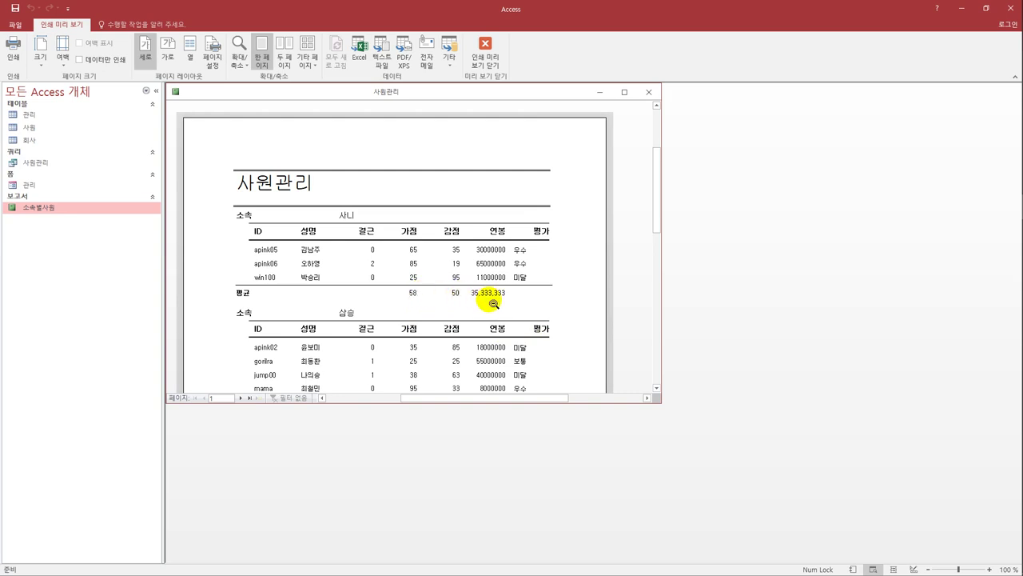
{"action": "scroll", "coordinate": [493, 303], "scroll_direction": "down", "scroll_amount": 8}
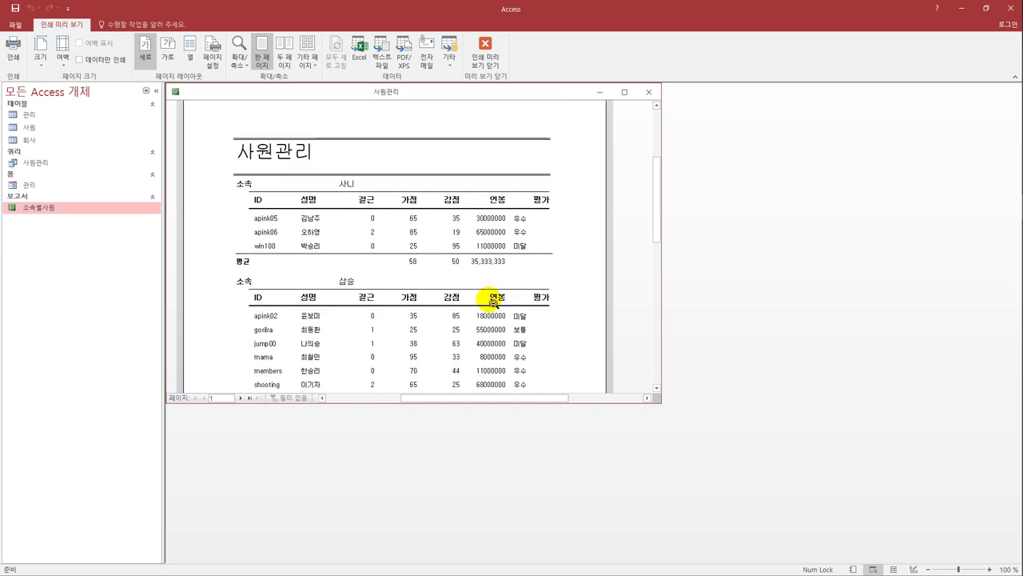
{"action": "scroll", "coordinate": [493, 304], "scroll_direction": "down", "scroll_amount": 3}
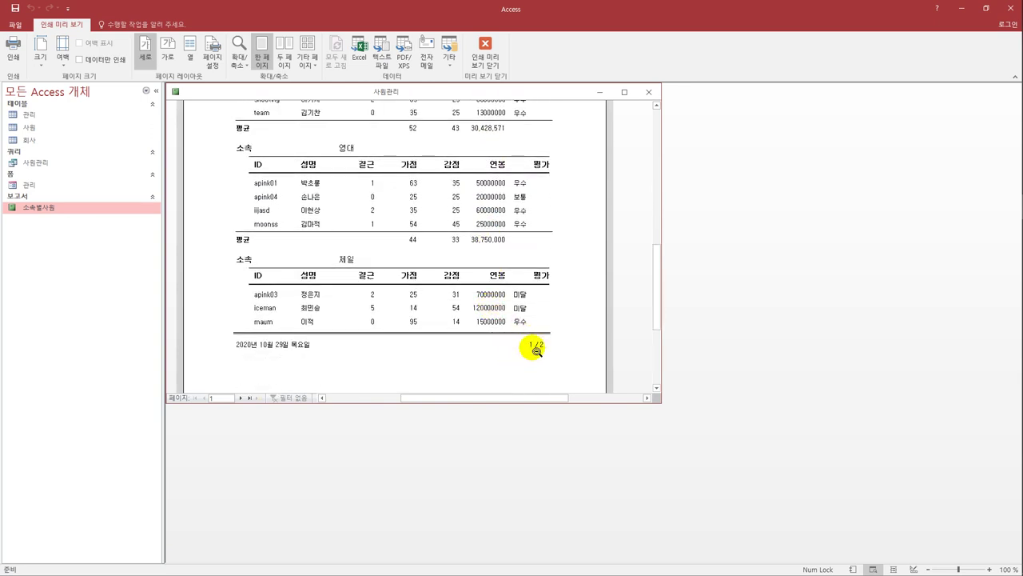
{"action": "scroll", "coordinate": [539, 327], "scroll_direction": "up", "scroll_amount": 3}
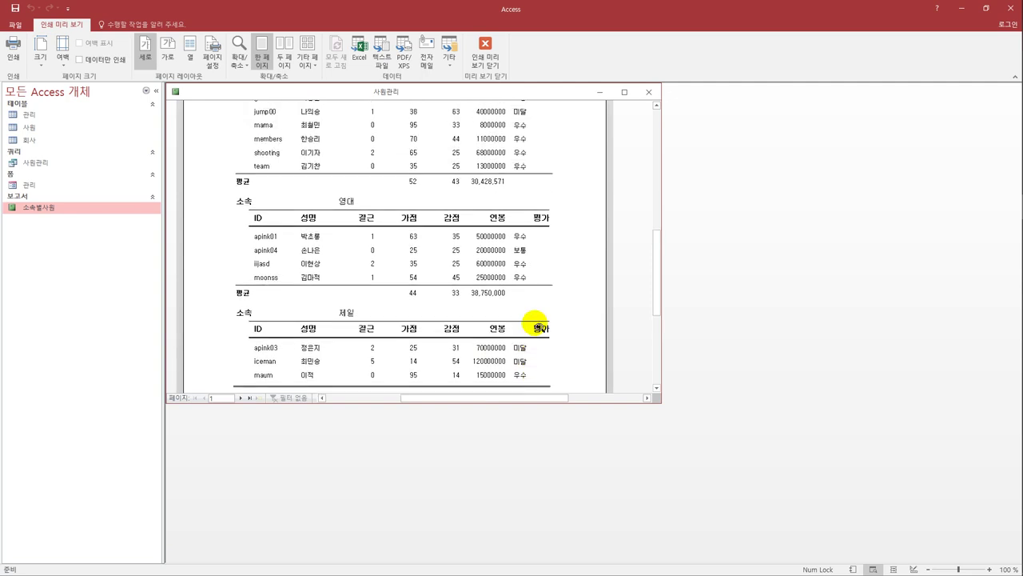
{"action": "left_click", "coordinate": [492, 68]}
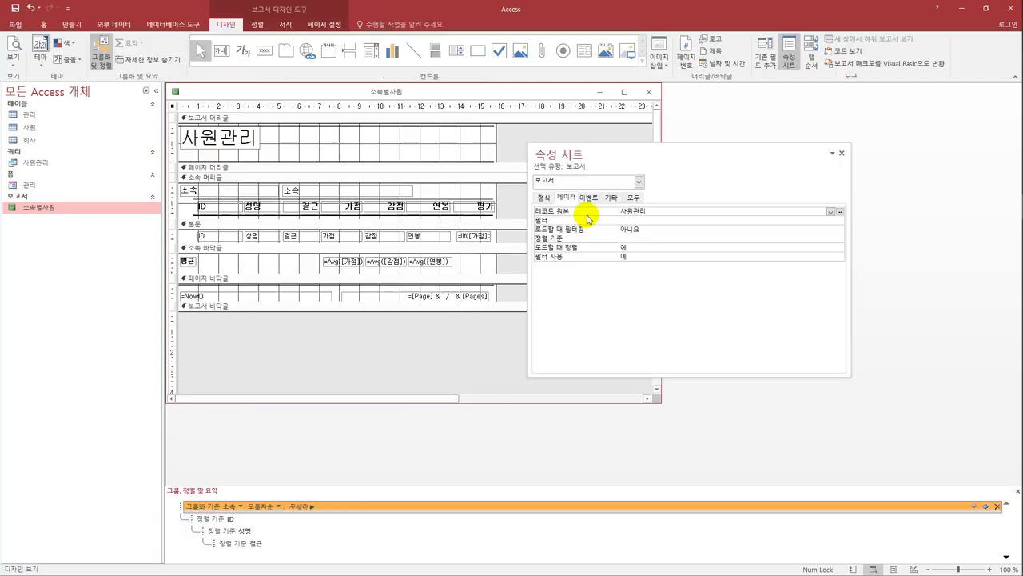
{"action": "left_click", "coordinate": [650, 94]}
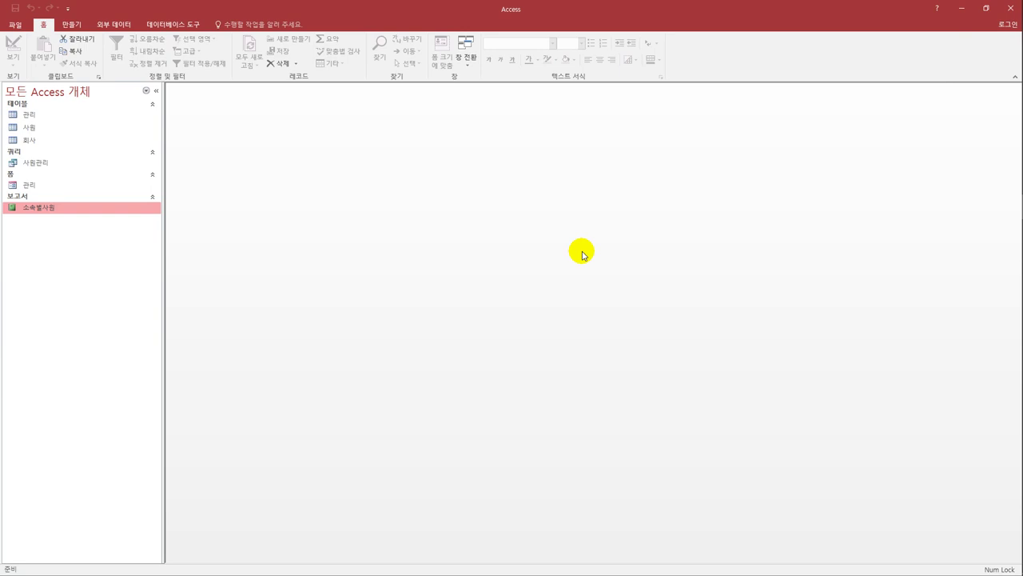
Step: Open the 관리 form in Design view
{"action": "left_click", "coordinate": [34, 188]}
{"action": "right_click", "coordinate": [39, 189]}
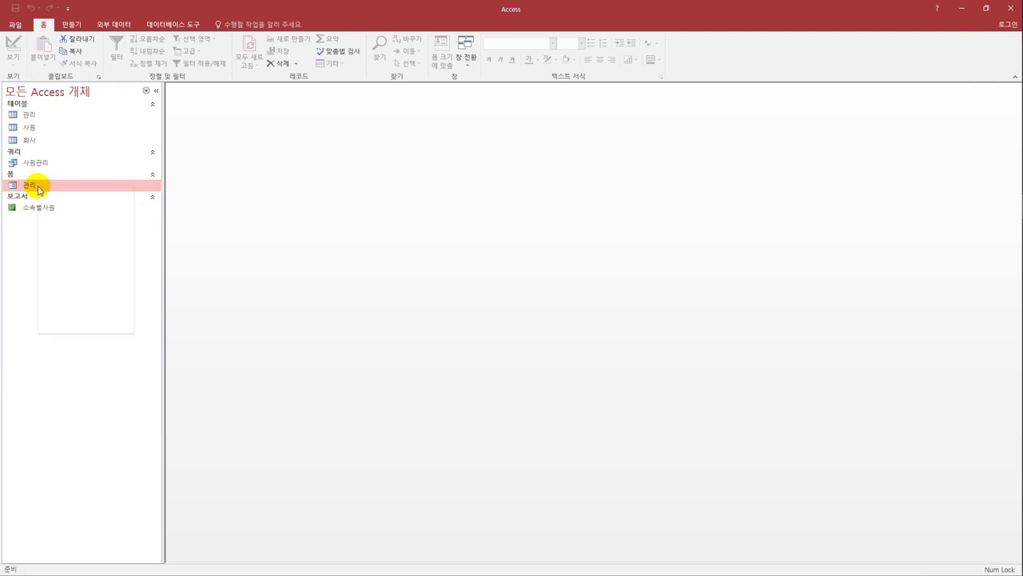
{"action": "left_click", "coordinate": [72, 221]}
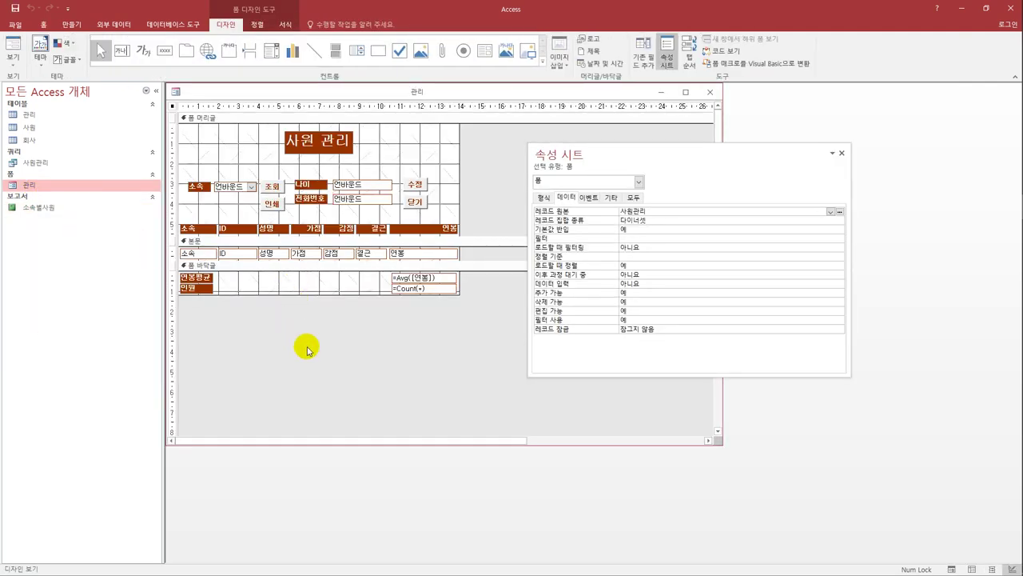
Step: Assign an event procedure to the On Click event of the 인쇄 button and open its code
{"action": "left_click", "coordinate": [272, 205]}
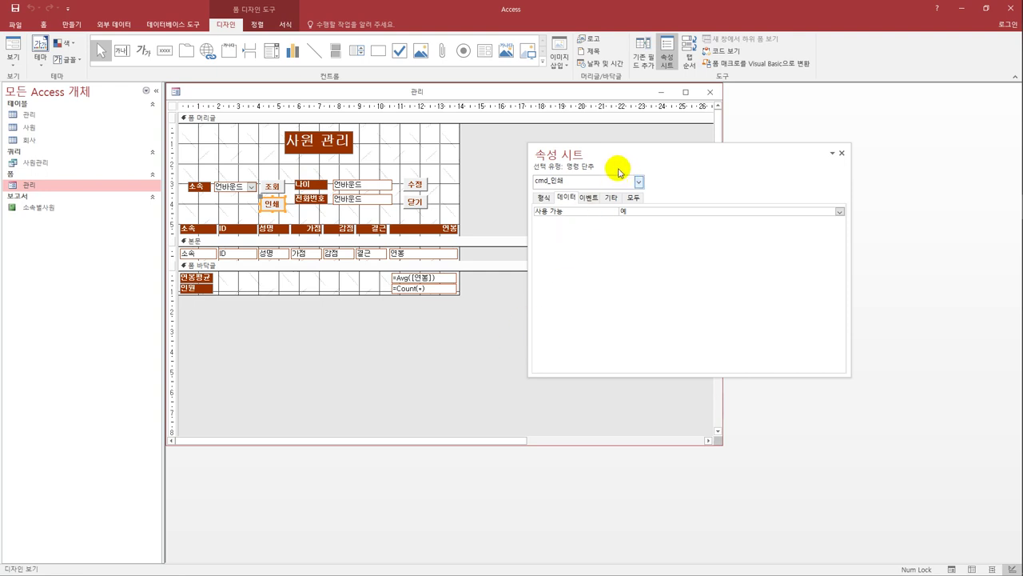
{"action": "left_click_drag", "start_coordinate": [625, 167], "coordinate": [598, 154]}
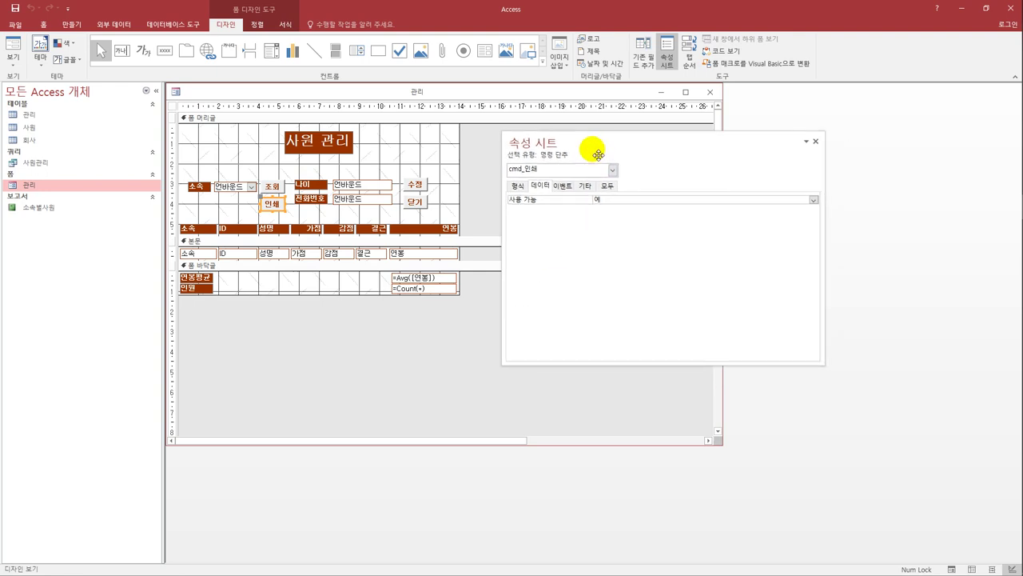
{"action": "left_click", "coordinate": [562, 186]}
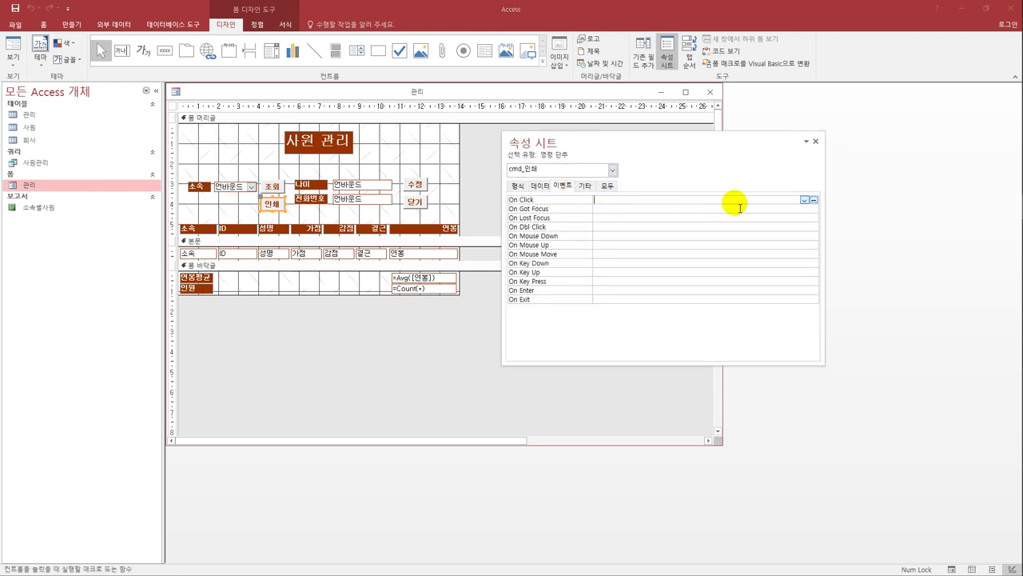
{"action": "left_click", "coordinate": [805, 200]}
{"action": "left_click", "coordinate": [785, 208]}
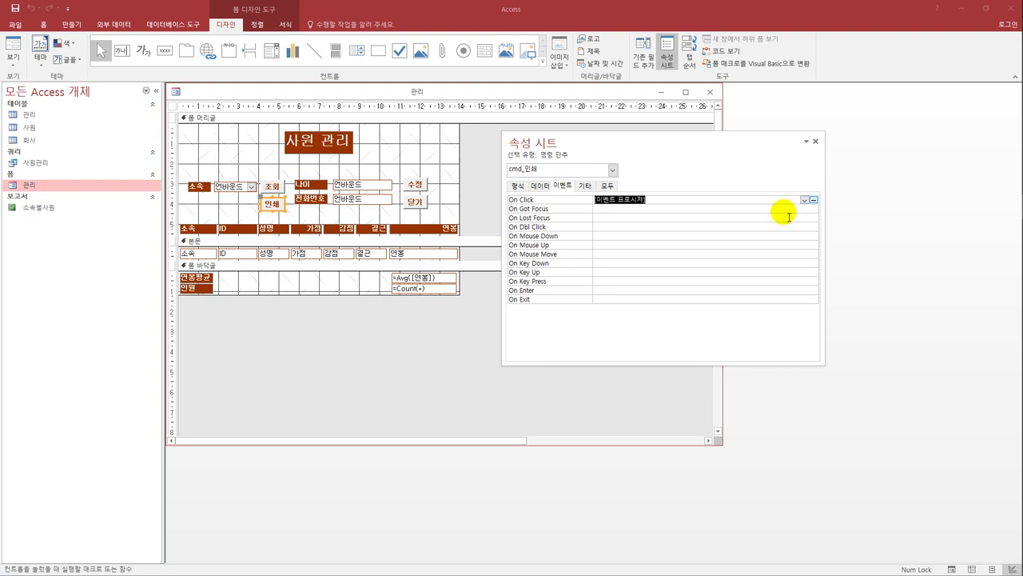
{"action": "left_click", "coordinate": [814, 199]}
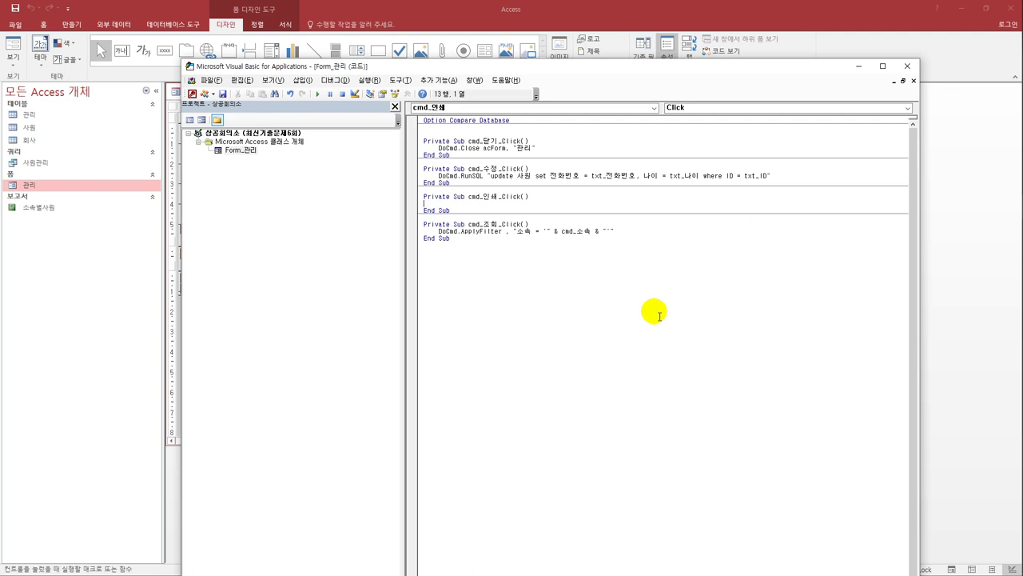
Step: Write DoCmd.OpenReport "소속별사원", acViewPreview in the cmd_인쇄_Click procedure
{"action": "key", "text": "Tab"}
{"action": "type", "text": "docmd."}
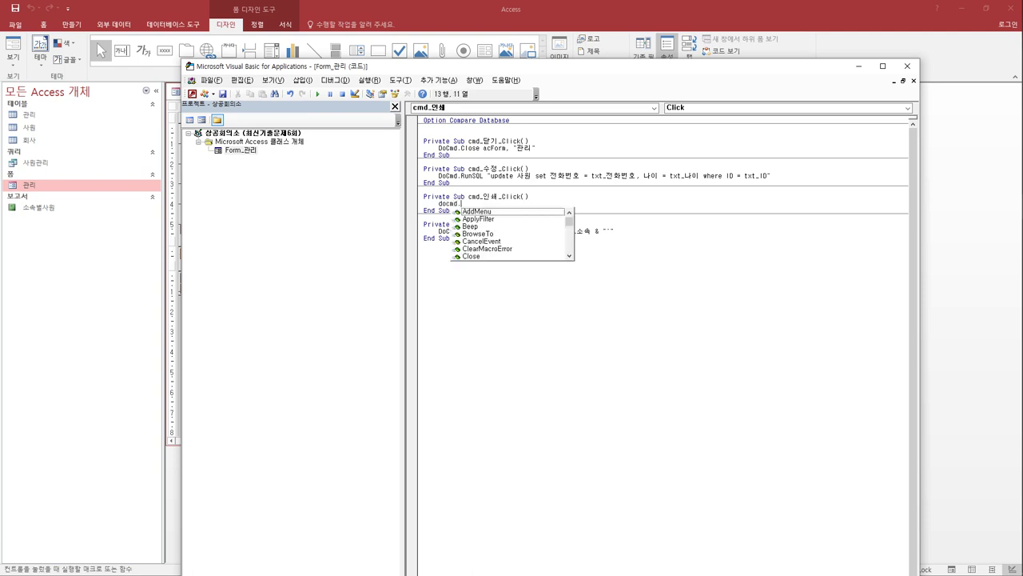
{"action": "type", "text": "open"}
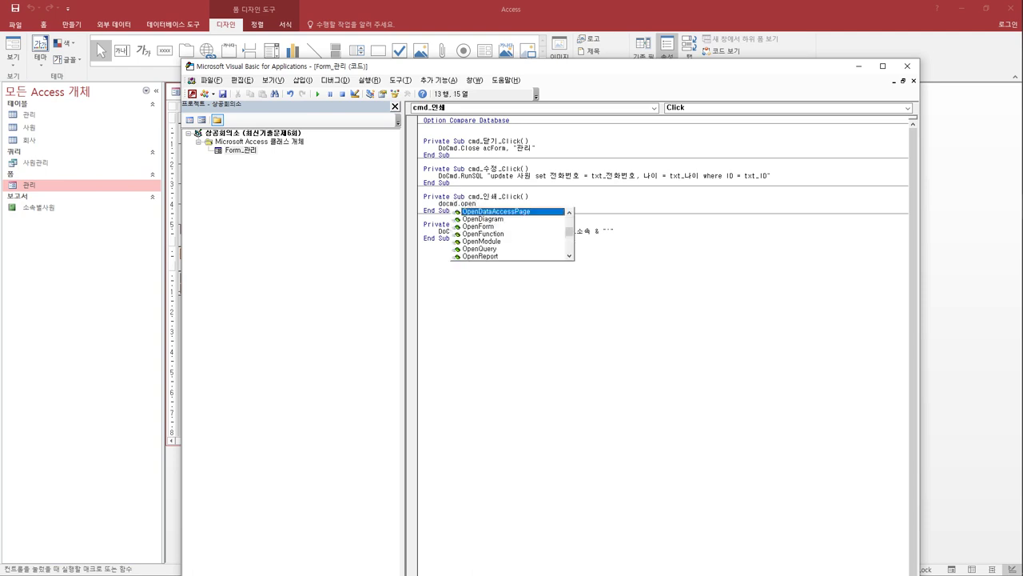
{"action": "type", "text": "r "}
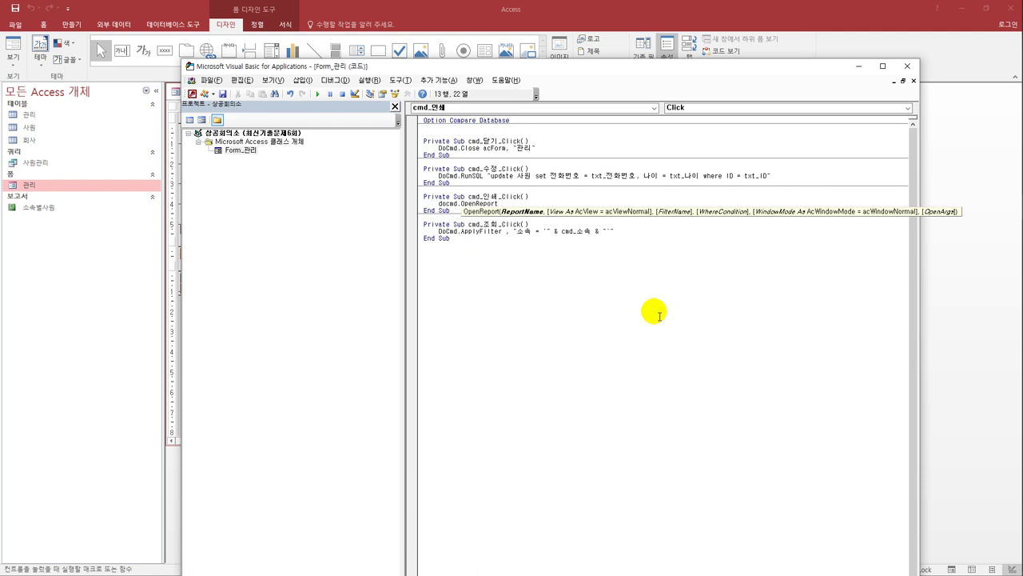
{"action": "type", "text": "\""}
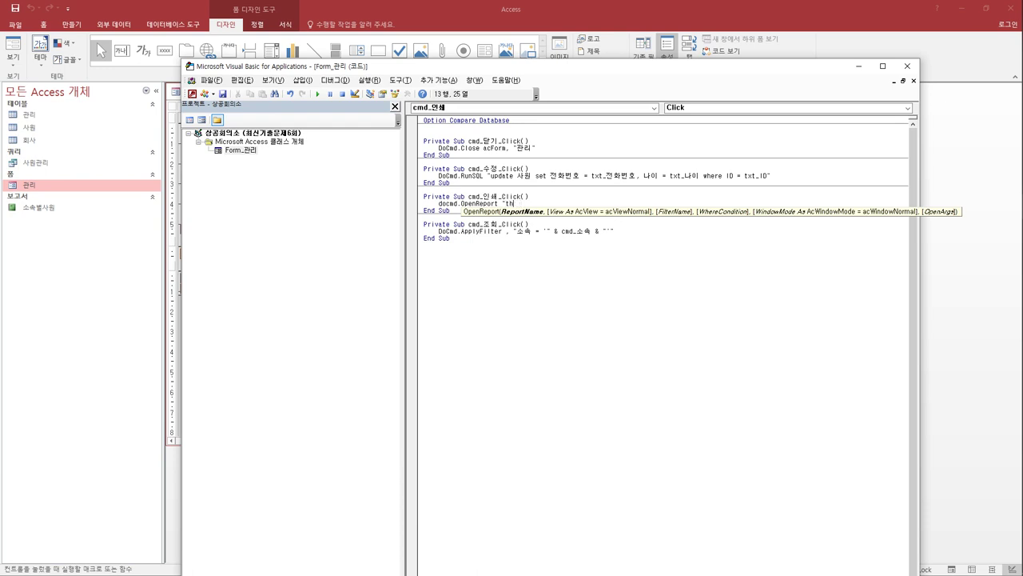
{"action": "type", "text": "소속별사원\","}
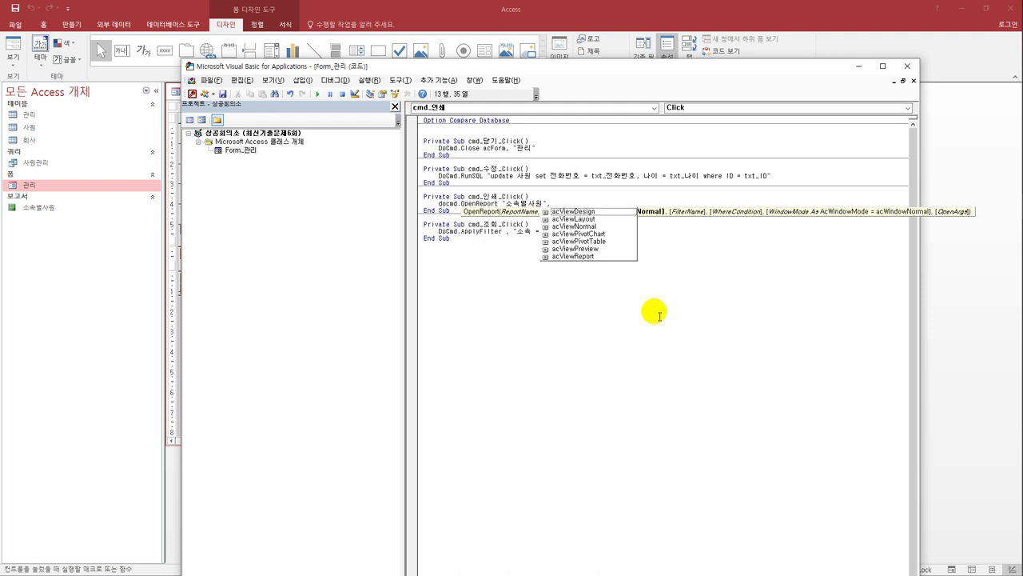
{"action": "key", "text": "Down"}
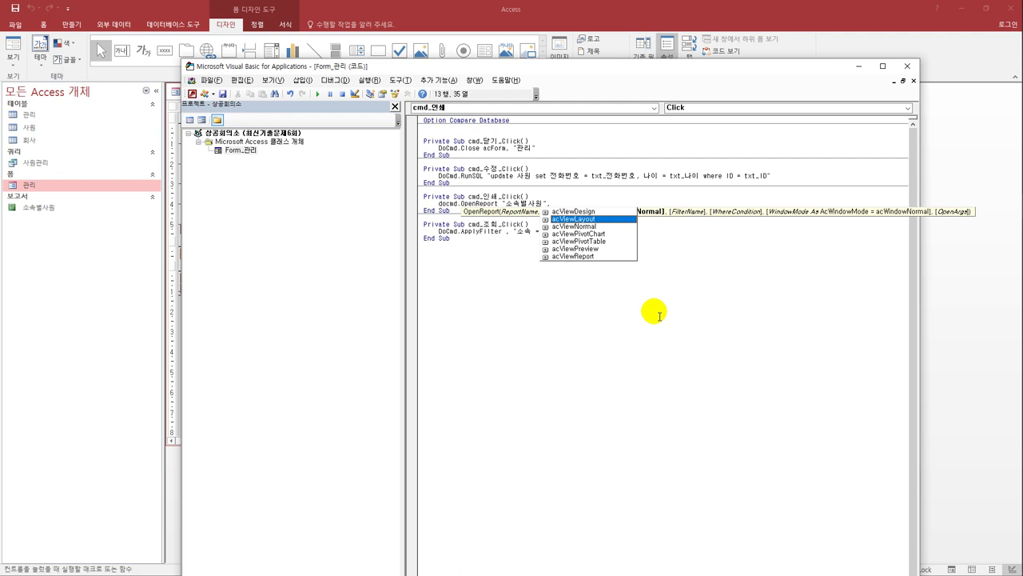
{"action": "key", "text": "Down"}
{"action": "key", "text": "Down"}
{"action": "key", "text": "Down"}
{"action": "key", "text": "Down"}
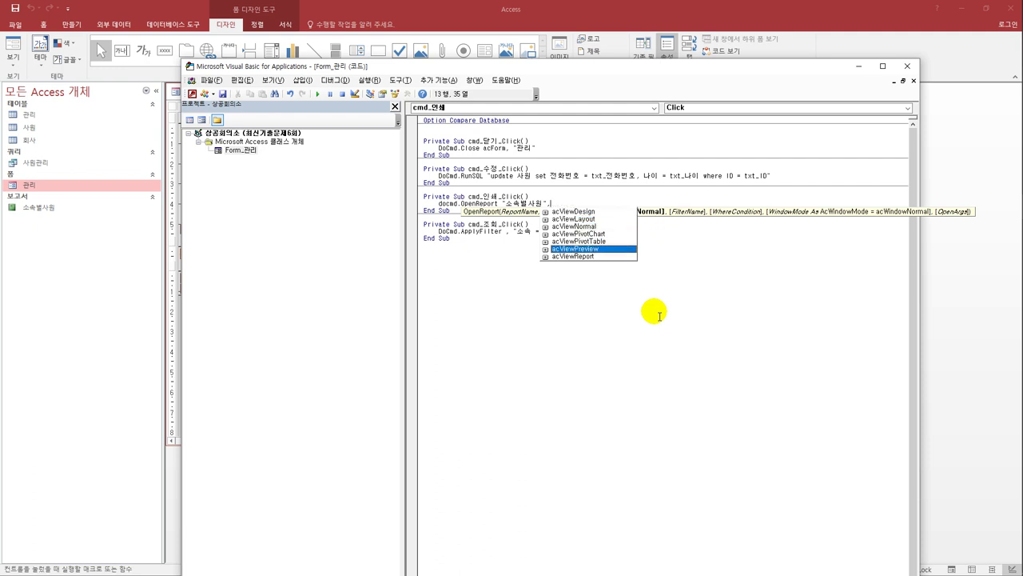
{"action": "key", "text": "Tab"}
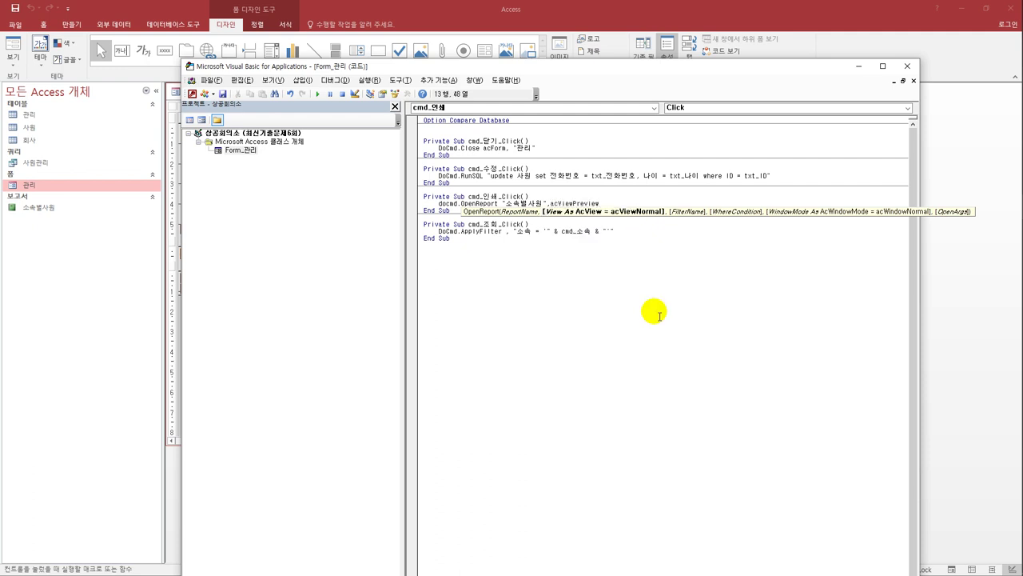
Step: Skip the filter name and add the OpenReport where condition "소속 ='" & cmd_소속 & "'"
{"action": "type", "text": ",,"}
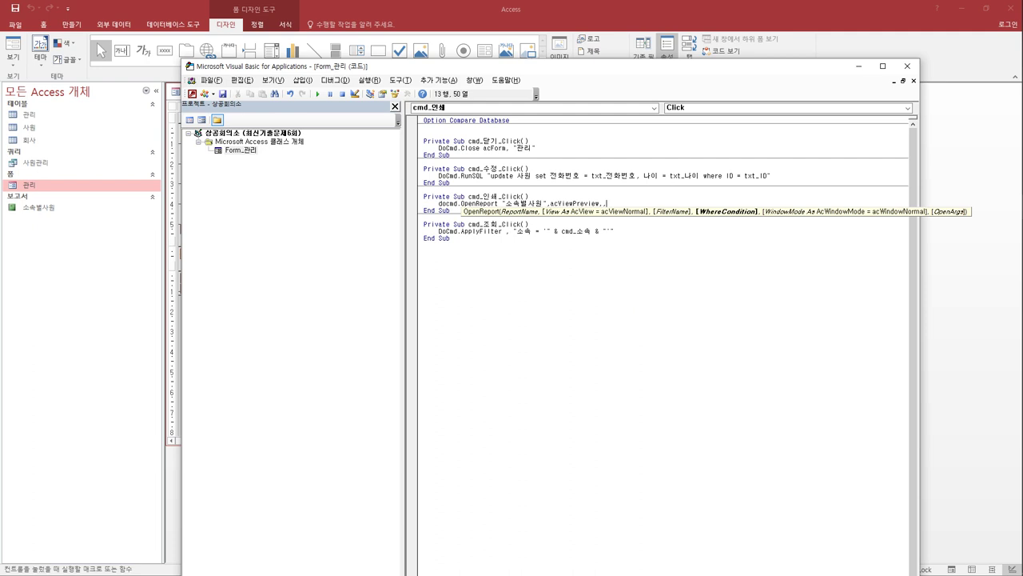
{"action": "type", "text": "\"소속 "}
{"action": "type", "text": "= "}
{"action": "type", "text": "cmd"}
{"action": "type", "text": ".소속"}
{"action": "key", "text": "BackSpace"}
{"action": "key", "text": "BackSpace"}
{"action": "type", "text": "소속\""}
{"action": "key", "text": "Left"}
{"action": "key", "text": "Left"}
{"action": "key", "text": "Left"}
{"action": "key", "text": "Left"}
{"action": "type", "text": "& "}
{"action": "type", "text": " &"}
{"action": "left_click", "coordinate": [644, 204]}
{"action": "type", "text": "'\""}
{"action": "left_click", "coordinate": [650, 203]}
{"action": "left_click", "coordinate": [692, 204]}
{"action": "type", "text": "'\""}
{"action": "key", "text": "Down"}
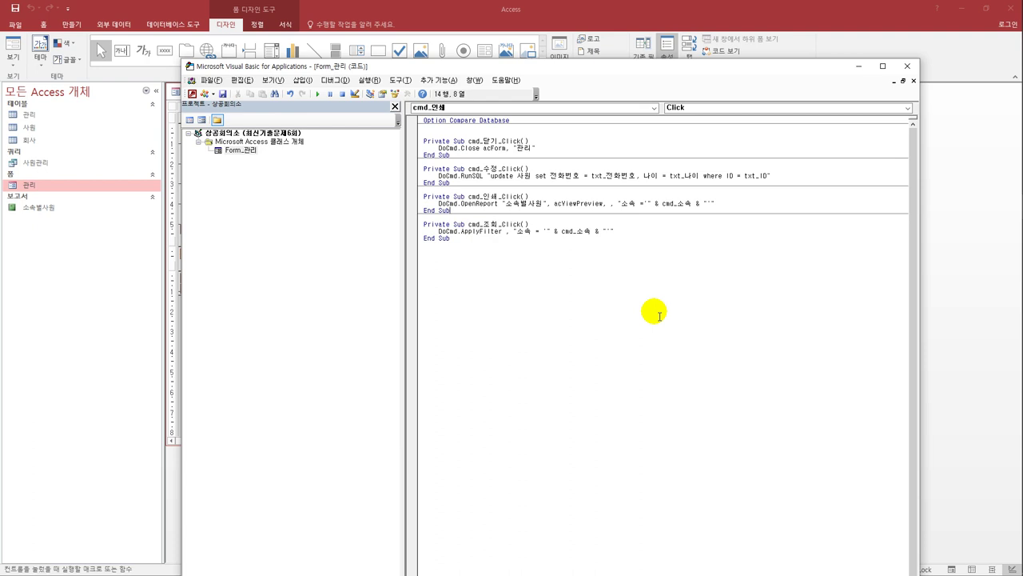
Step: Leave the code editor, and save and close the 관리 form
{"action": "left_click", "coordinate": [907, 66]}
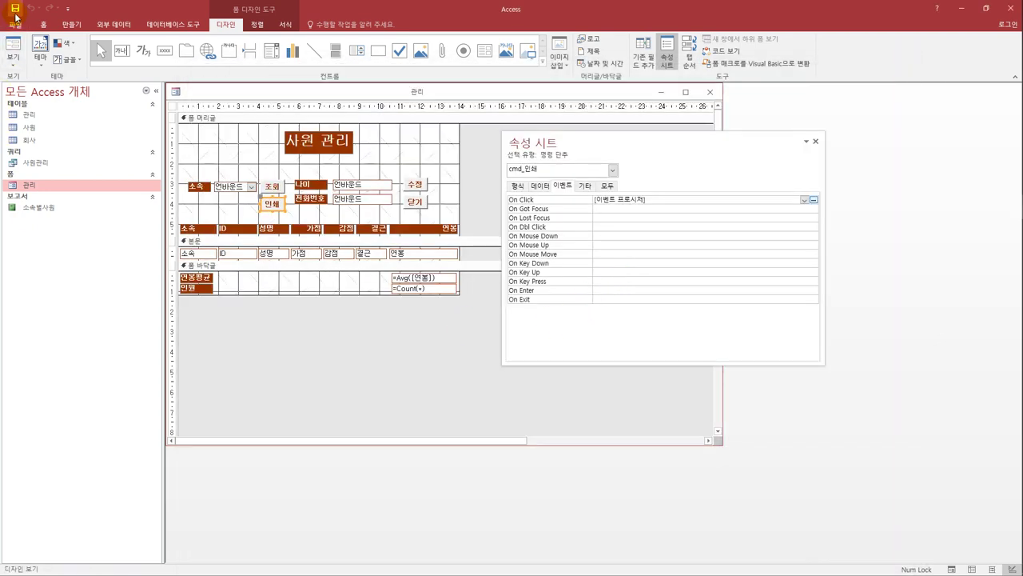
{"action": "left_click", "coordinate": [710, 91]}
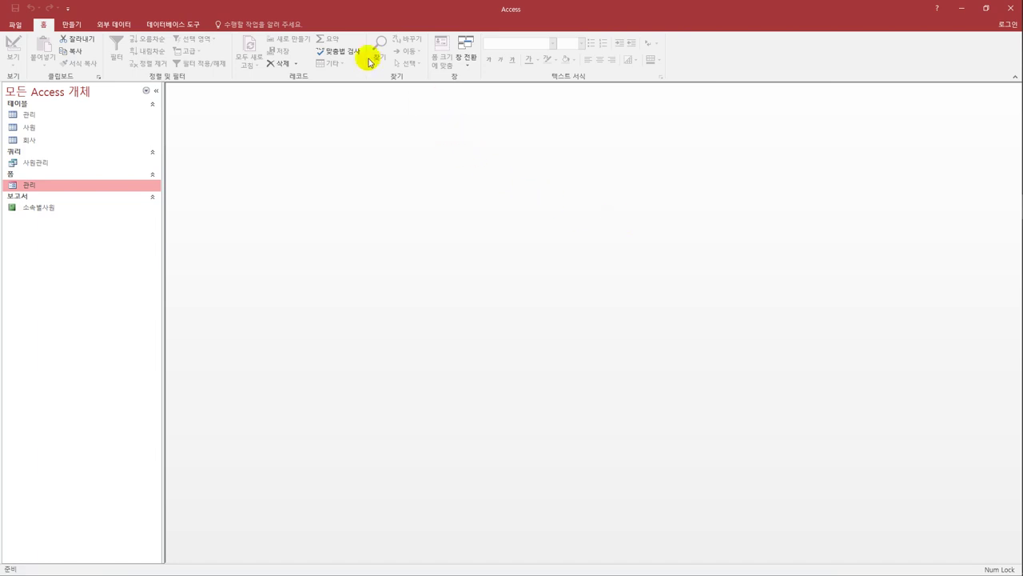
Step: Create a new query in Design view with the 관리 and 사원 tables, enlarging the 사원 field list
{"action": "left_click", "coordinate": [75, 24]}
{"action": "left_click", "coordinate": [168, 58]}
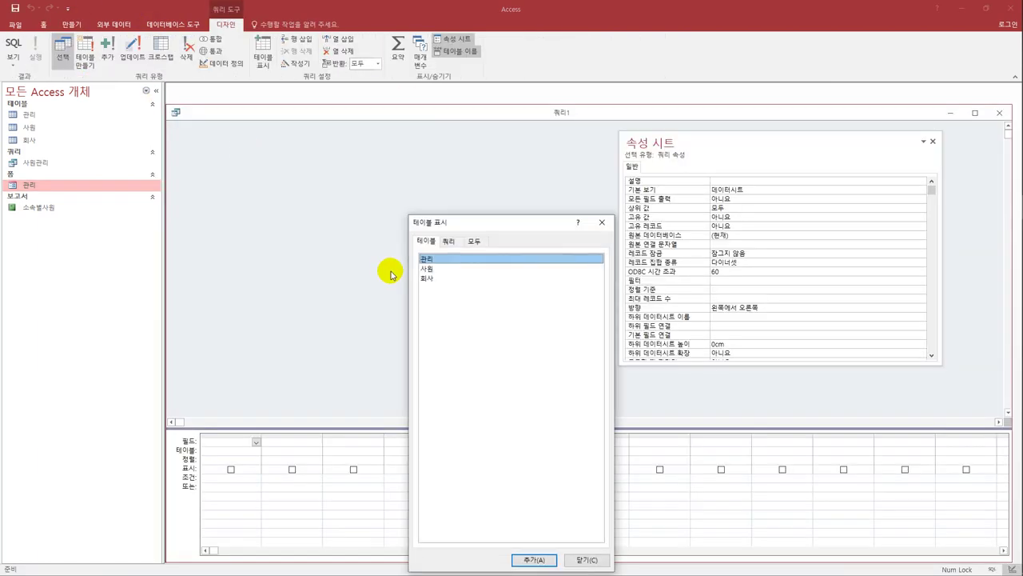
{"action": "double_click", "coordinate": [430, 259]}
{"action": "double_click", "coordinate": [437, 269]}
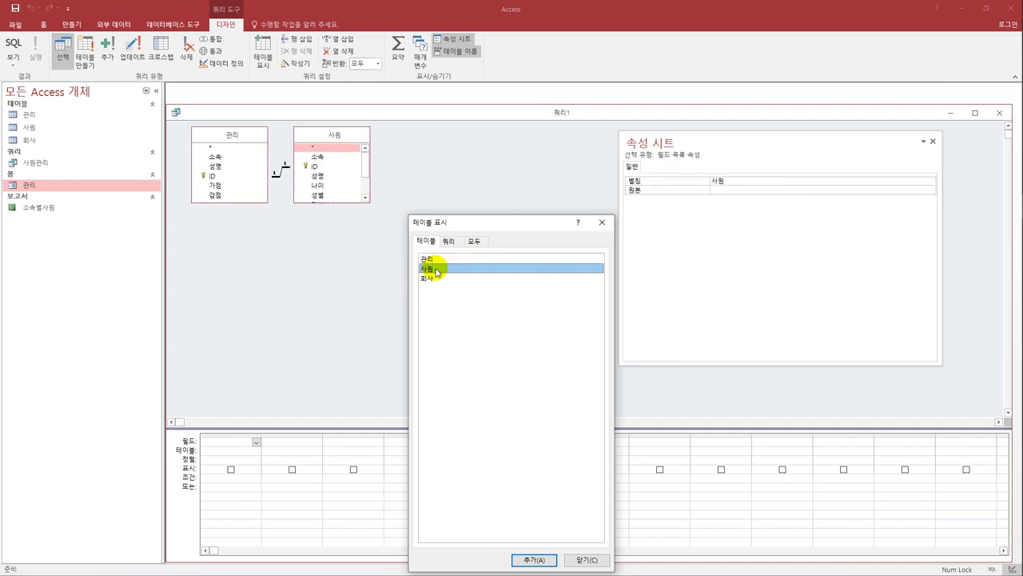
{"action": "left_click", "coordinate": [602, 222]}
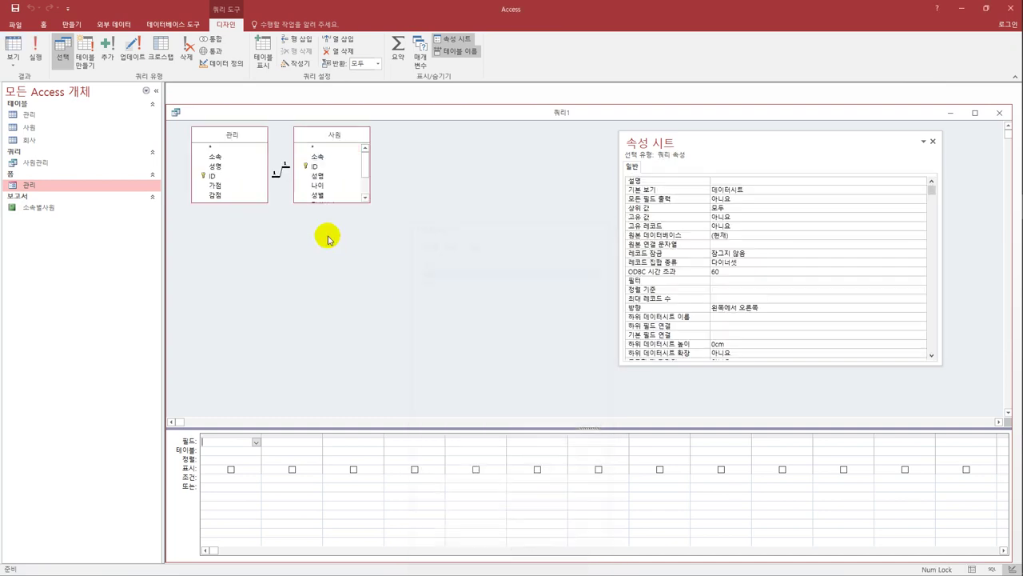
{"action": "left_click_drag", "start_coordinate": [317, 204], "coordinate": [317, 256]}
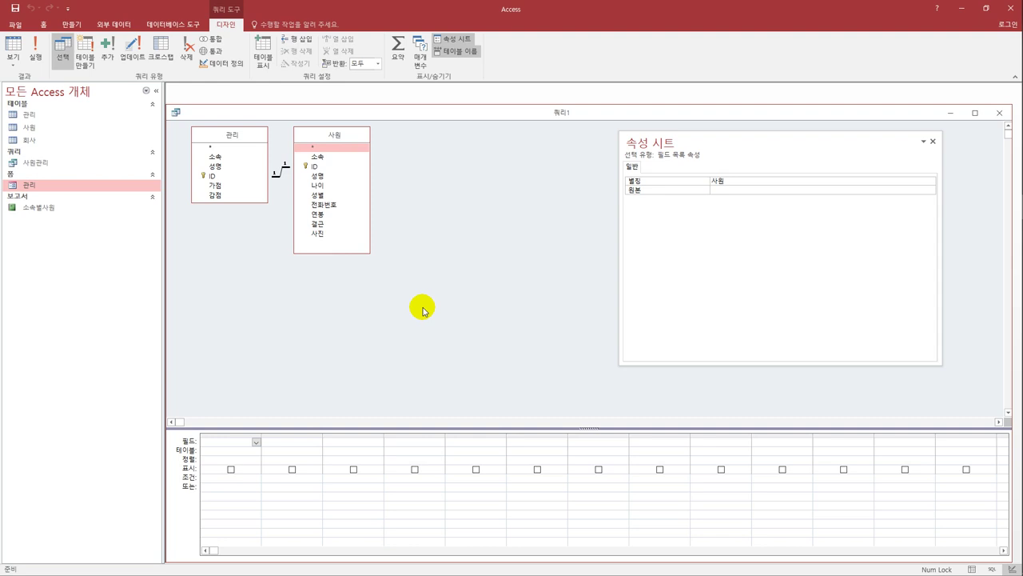
Step: Add the 소속 field from the 관리 table to the query with the alias 회사명
{"action": "double_click", "coordinate": [216, 155]}
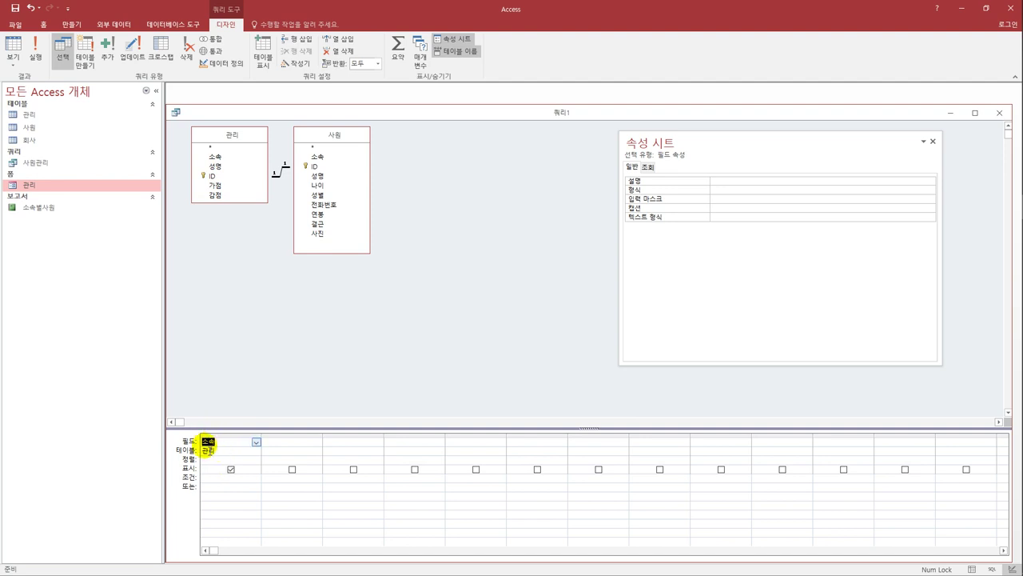
{"action": "left_click", "coordinate": [204, 442]}
{"action": "type", "text": "회사명"}
{"action": "type", "text": ":"}
{"action": "key", "text": "Tab"}
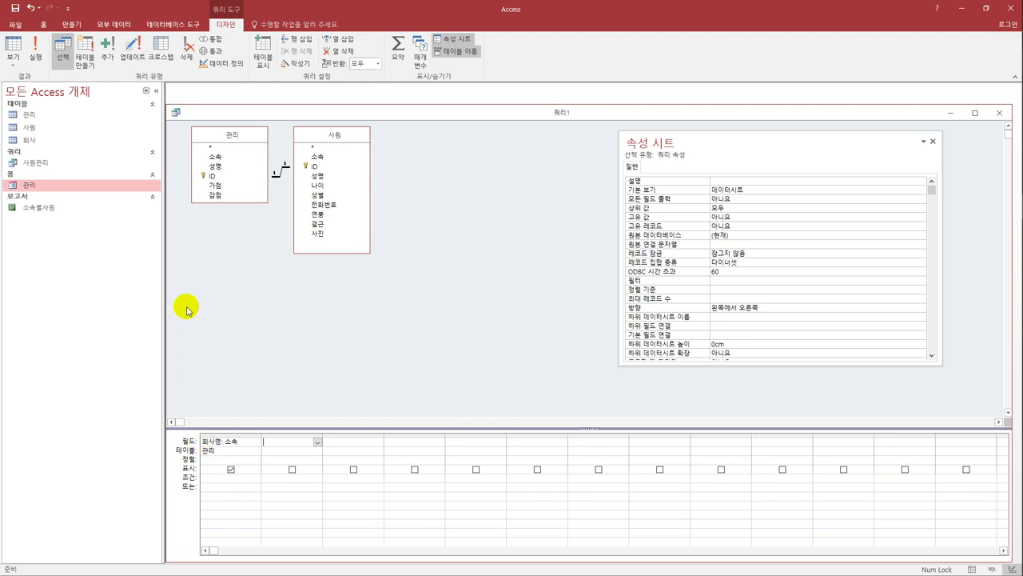
Step: Add the 가점 and 감점 fields from 관리 to the query and aggregate both with 합계 (Sum)
{"action": "double_click", "coordinate": [224, 185]}
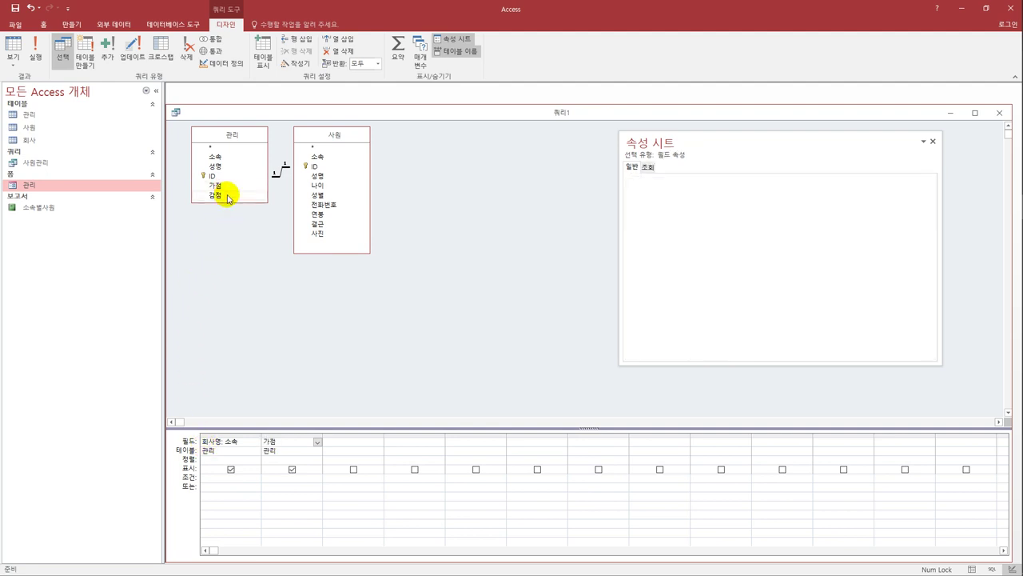
{"action": "double_click", "coordinate": [223, 195]}
{"action": "left_click", "coordinate": [405, 50]}
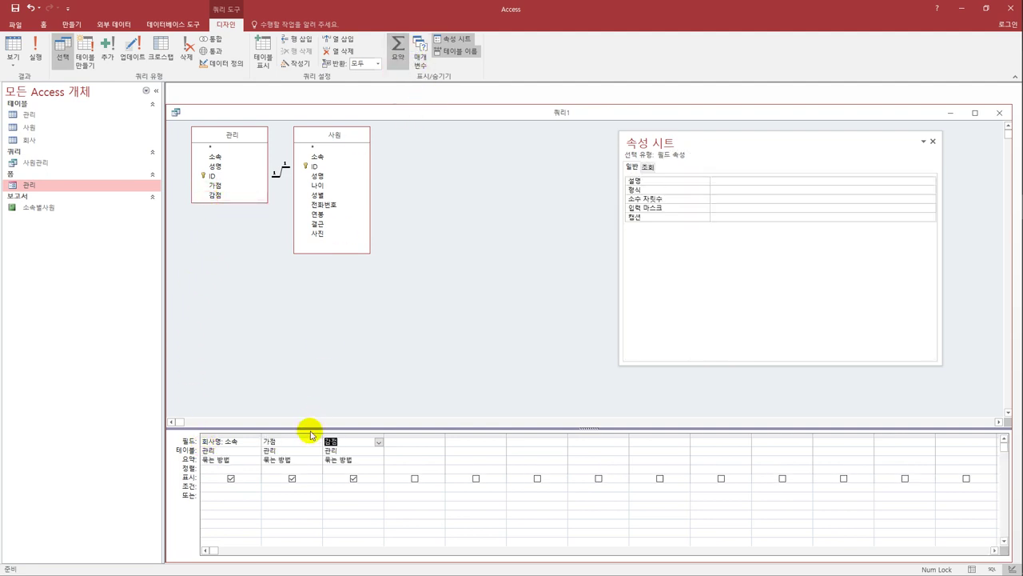
{"action": "left_click", "coordinate": [301, 458]}
{"action": "left_click", "coordinate": [318, 461]}
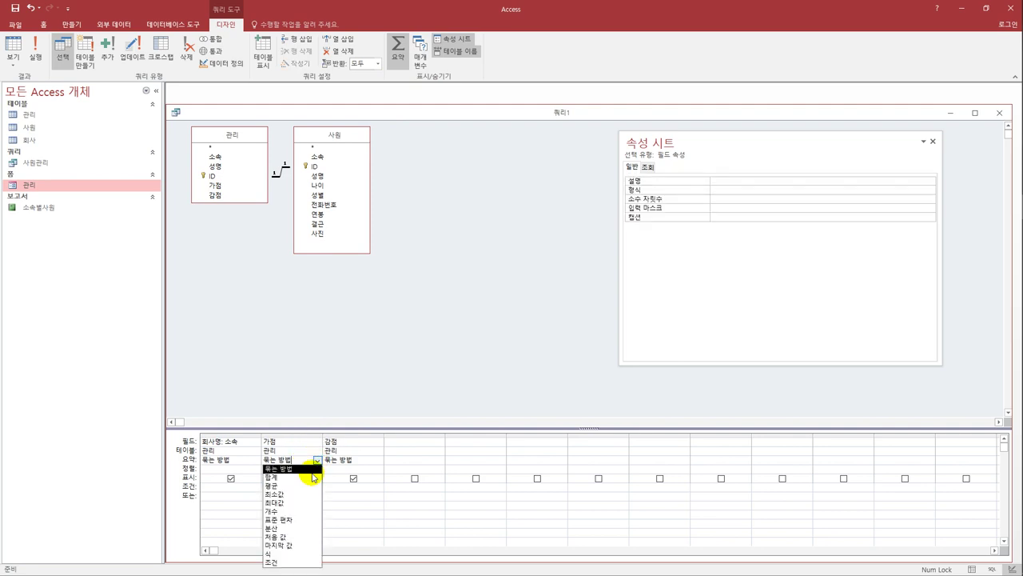
{"action": "left_click", "coordinate": [313, 478]}
{"action": "left_click", "coordinate": [379, 462]}
{"action": "left_click", "coordinate": [379, 462]}
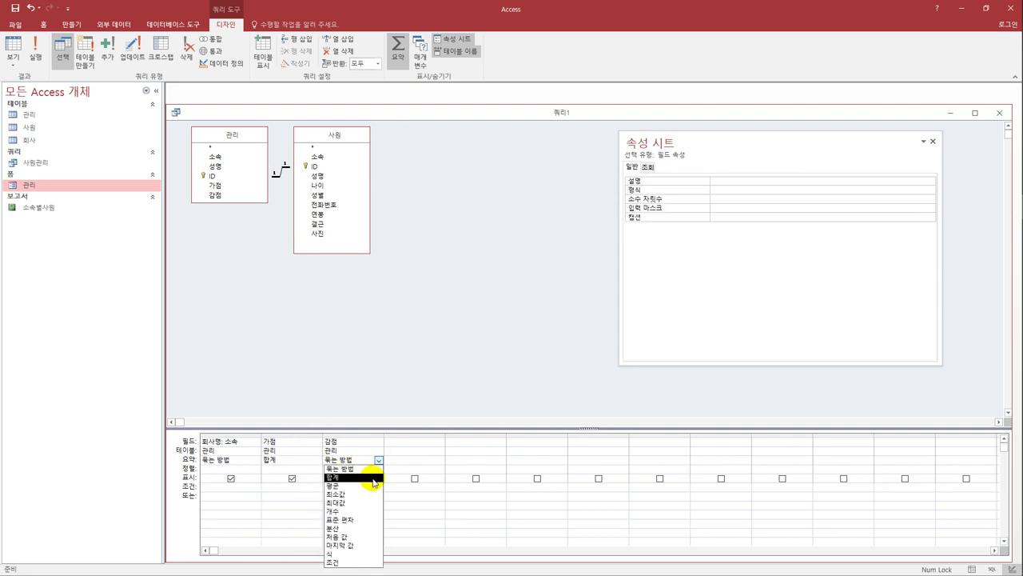
{"action": "left_click", "coordinate": [374, 480]}
Step: Give the summed 가점 column the alias 가점합계 and the summed 감점 column the alias 감점합계
{"action": "left_click", "coordinate": [264, 440]}
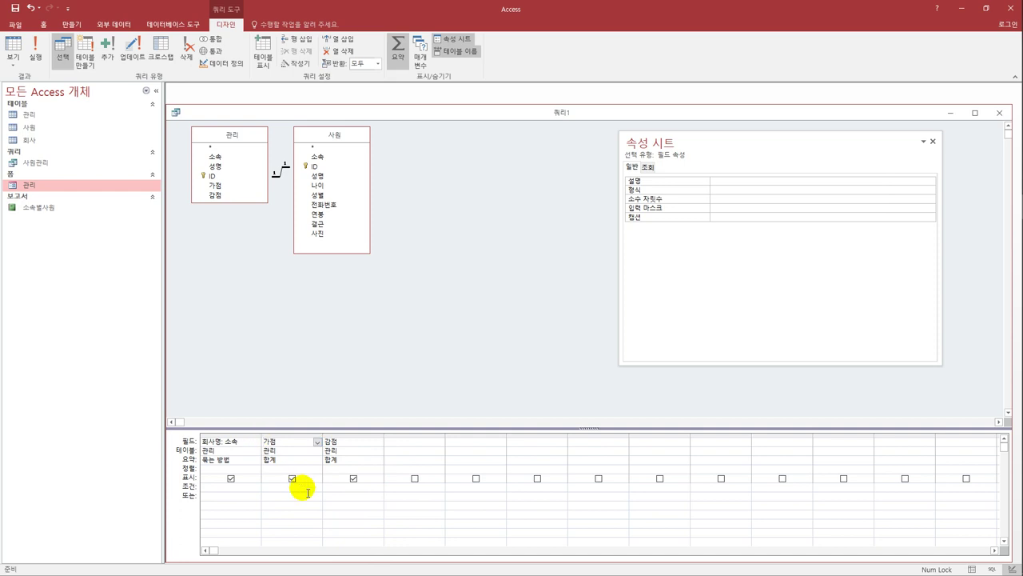
{"action": "type", "text": "가체"}
{"action": "type", "text": "합계:가점"}
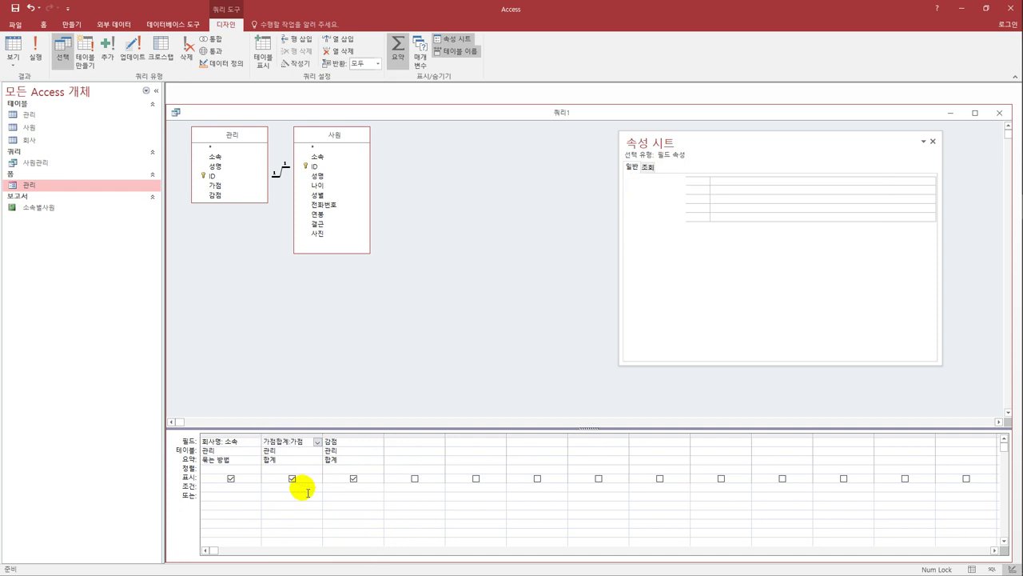
{"action": "key", "text": "Tab"}
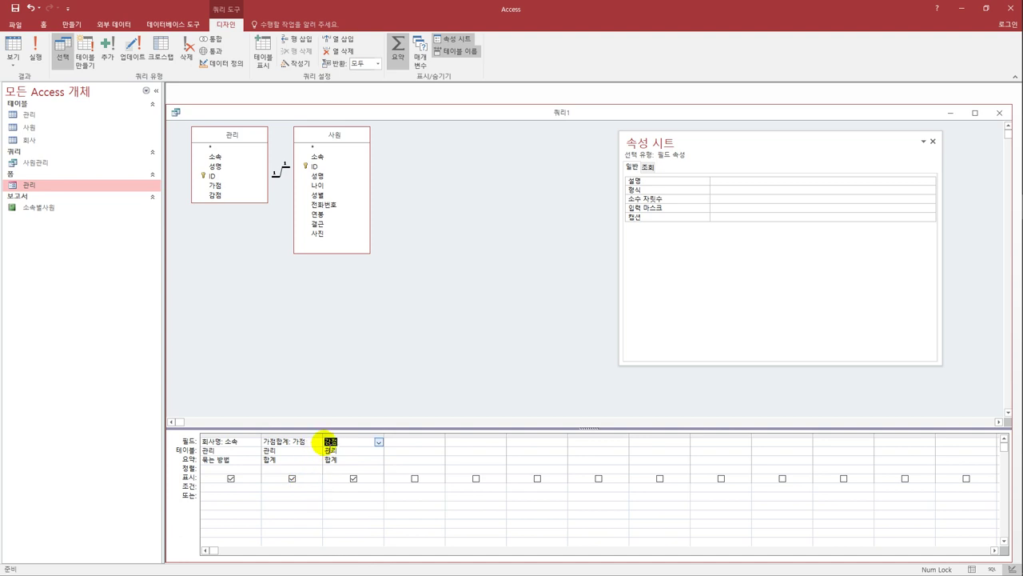
{"action": "left_click", "coordinate": [329, 440]}
{"action": "type", "text": "감점"}
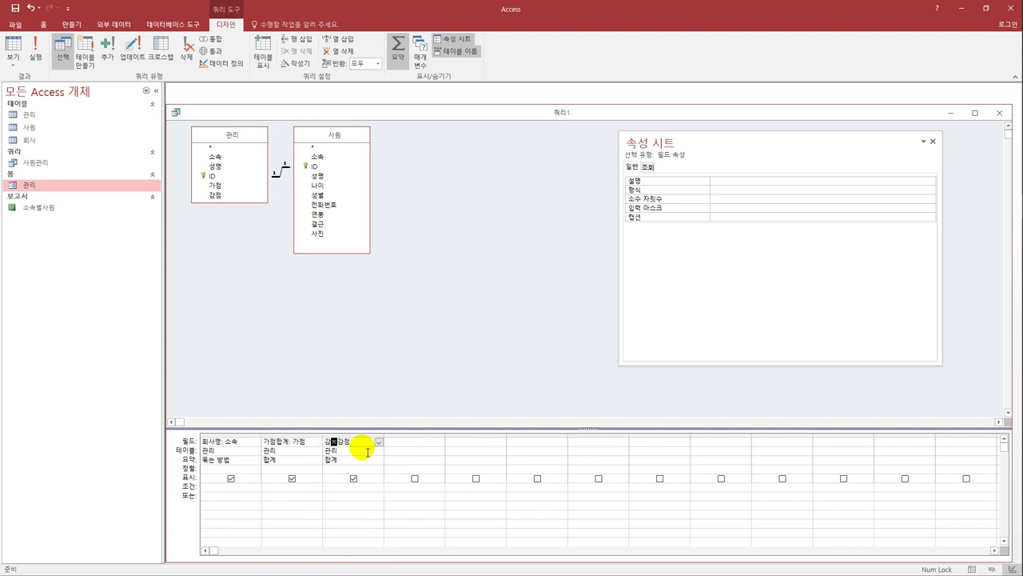
{"action": "type", "text": "합계:"}
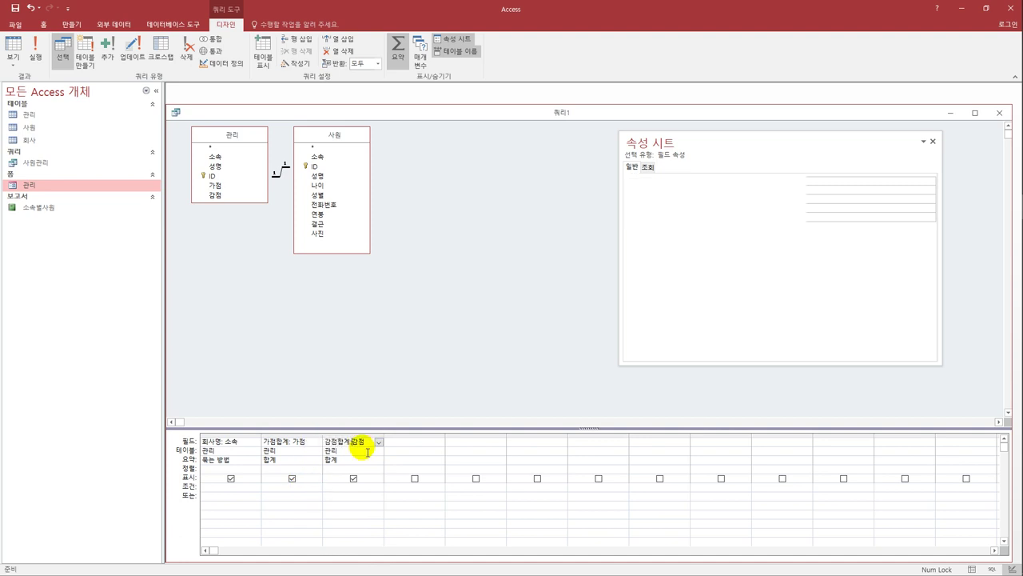
{"action": "key", "text": "Tab"}
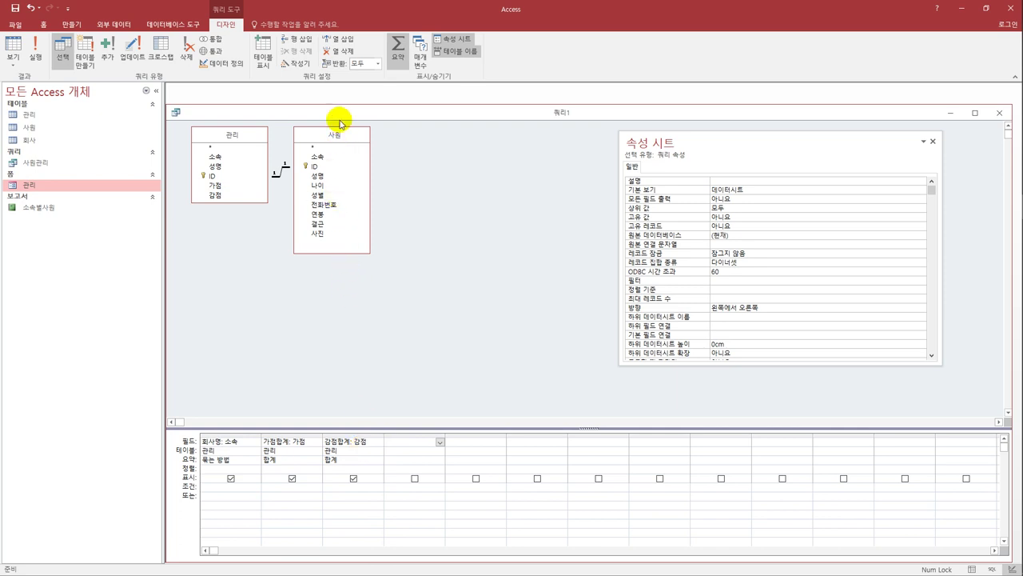
Step: Add the 결근 field from 사원 as a hidden column with the criterion >=3
{"action": "double_click", "coordinate": [334, 227]}
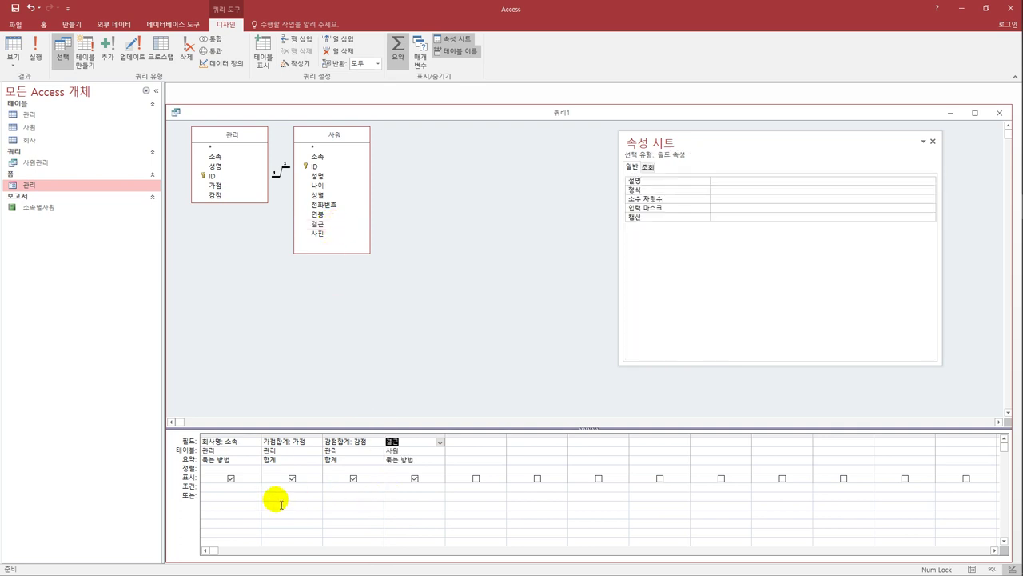
{"action": "left_click", "coordinate": [413, 480]}
{"action": "left_click", "coordinate": [413, 479]}
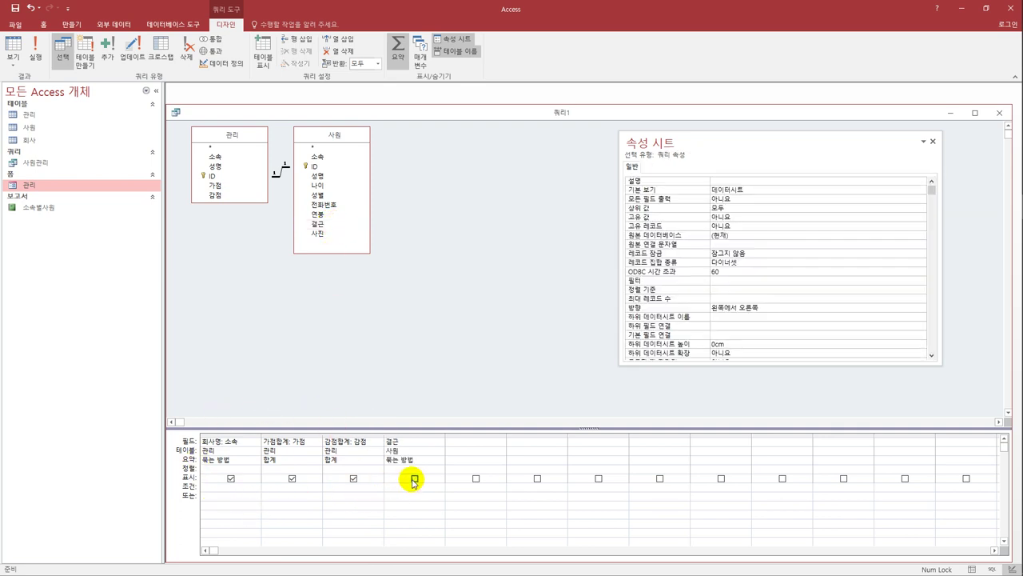
{"action": "left_click", "coordinate": [417, 488]}
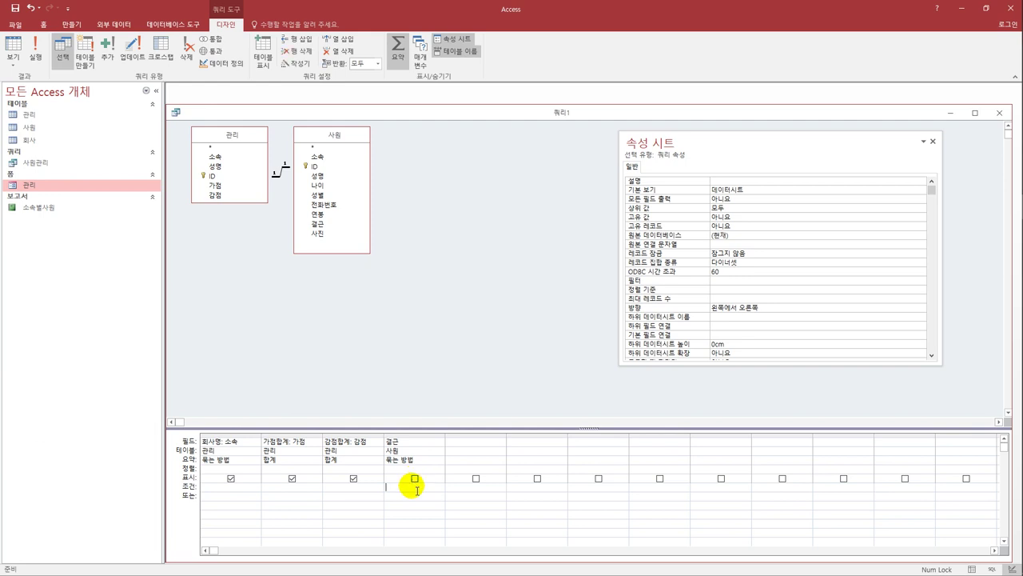
{"action": "type", "text": ">=3"}
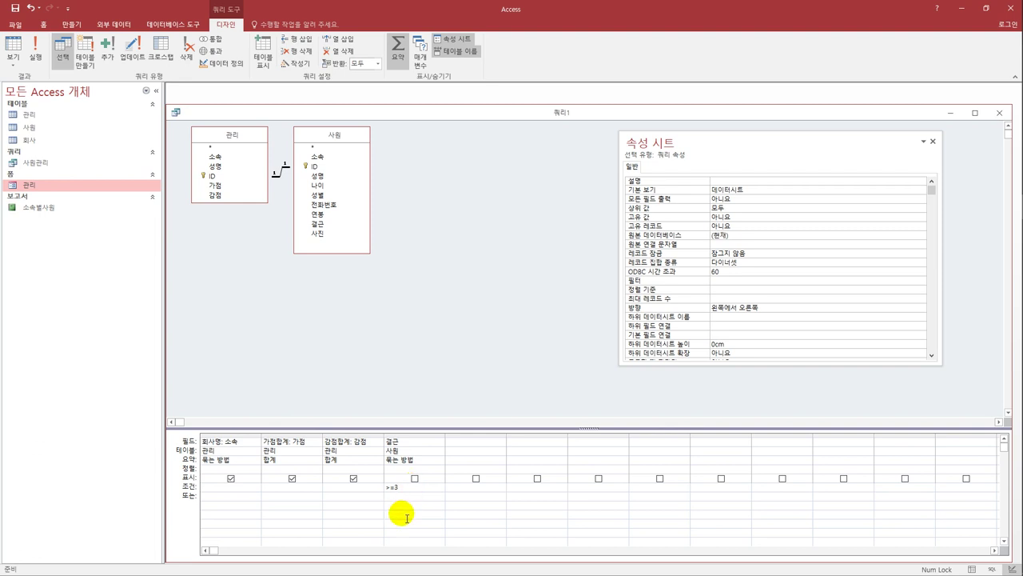
Step: View the query's datasheet, save the query as 회사별실적 and close it
{"action": "left_click", "coordinate": [12, 49]}
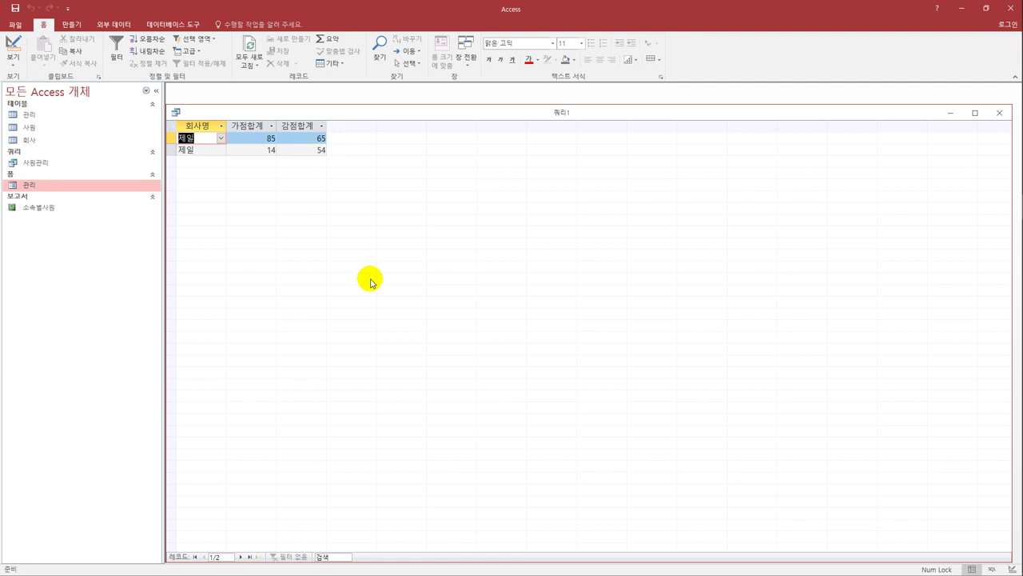
{"action": "left_click", "coordinate": [15, 8]}
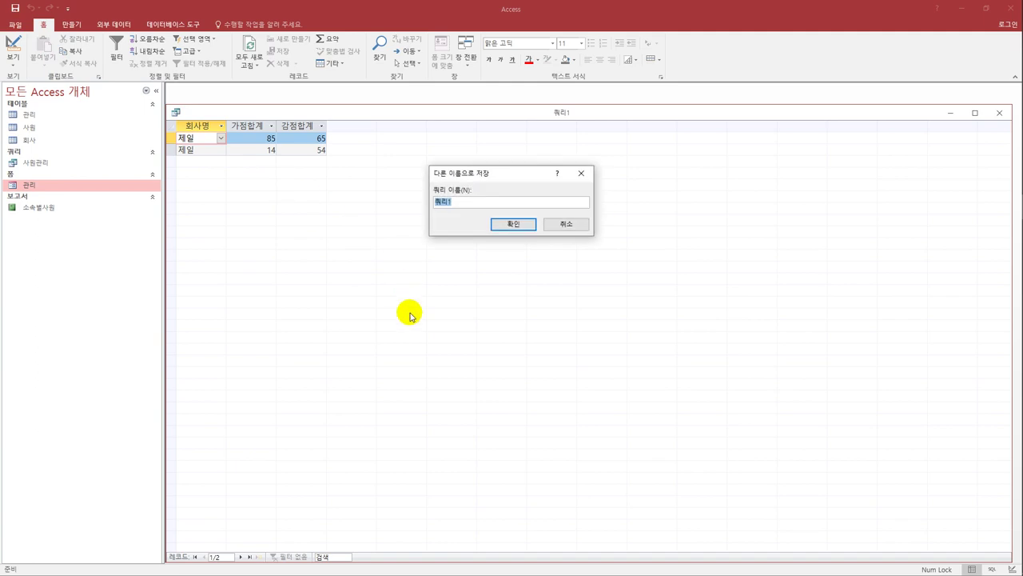
{"action": "type", "text": "회사별실적"}
{"action": "left_click", "coordinate": [507, 223]}
{"action": "left_click", "coordinate": [999, 113]}
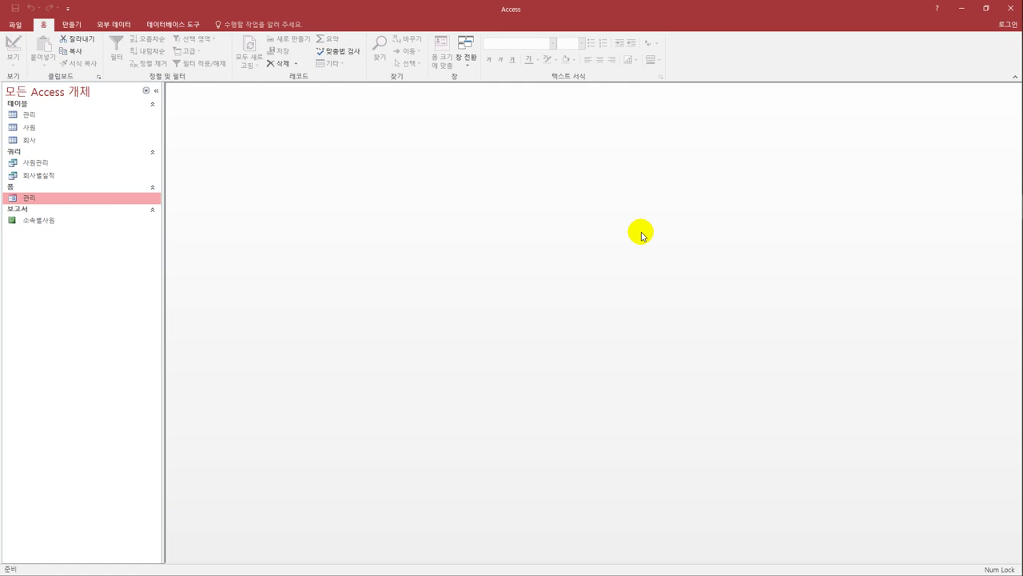
Step: Create a new query in Design view with the 사원 and 관리 tables, enlarging the 사원 field list to show all its fields
{"action": "left_click", "coordinate": [66, 28]}
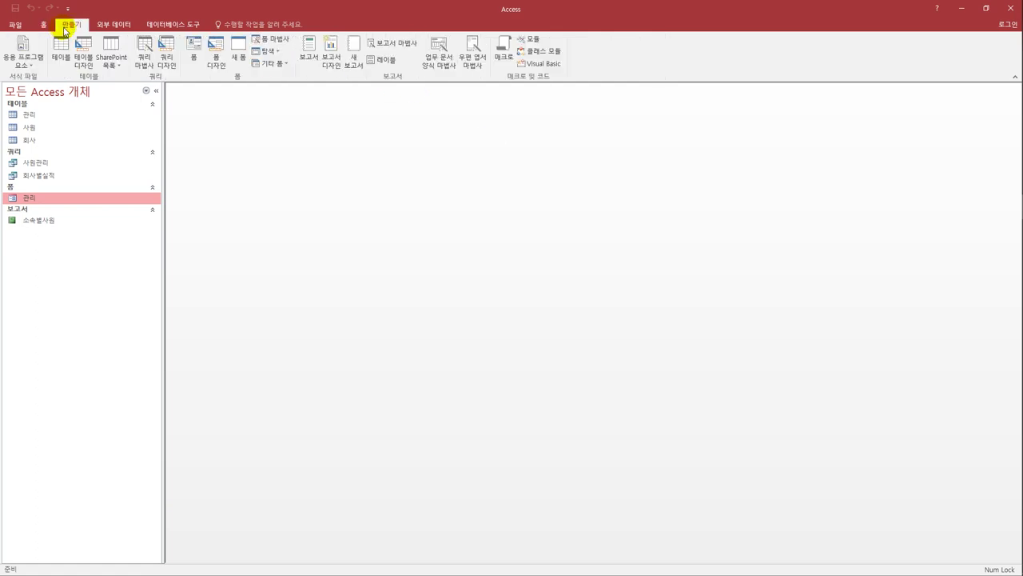
{"action": "left_click", "coordinate": [165, 56]}
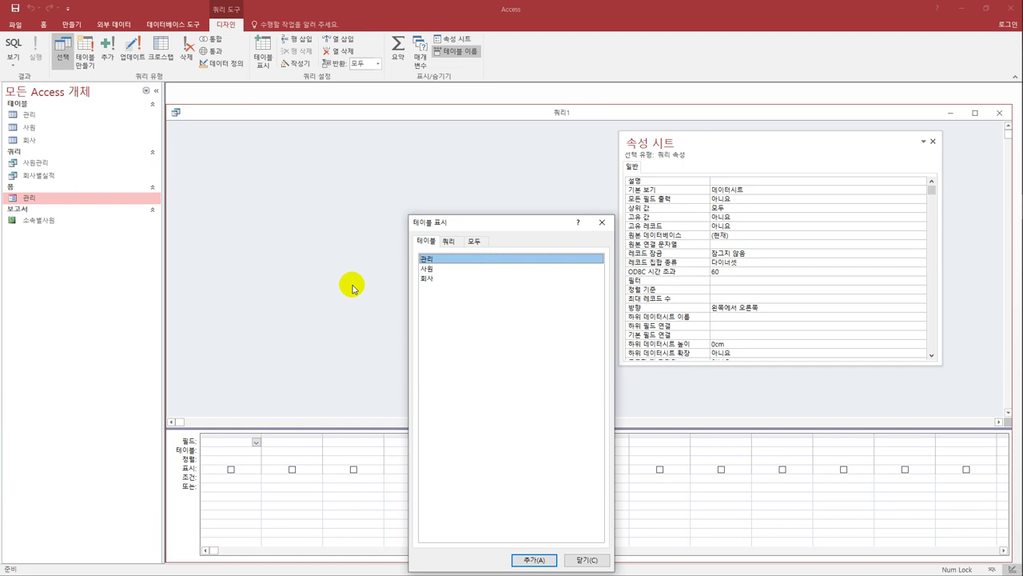
{"action": "double_click", "coordinate": [446, 270]}
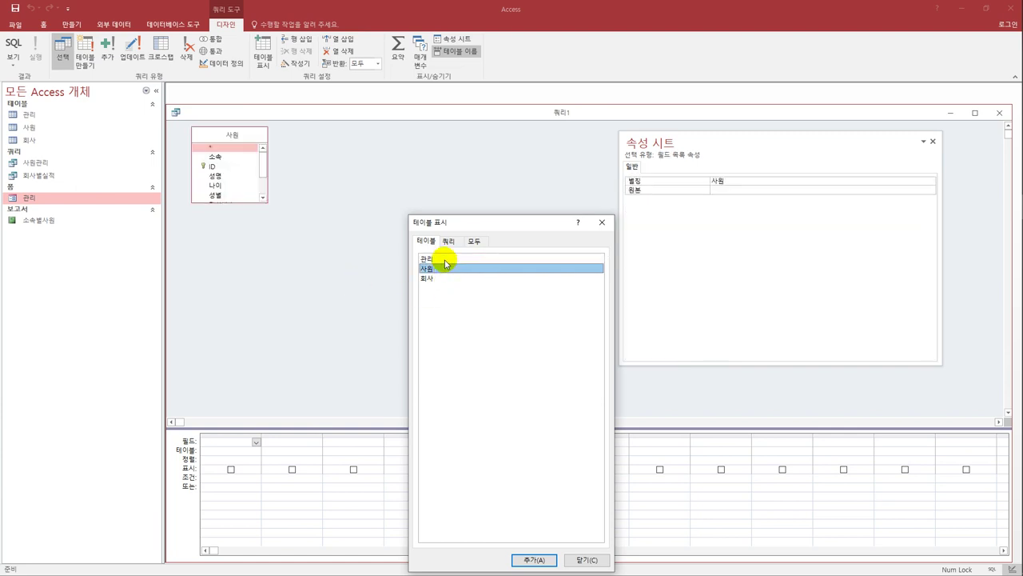
{"action": "double_click", "coordinate": [446, 260]}
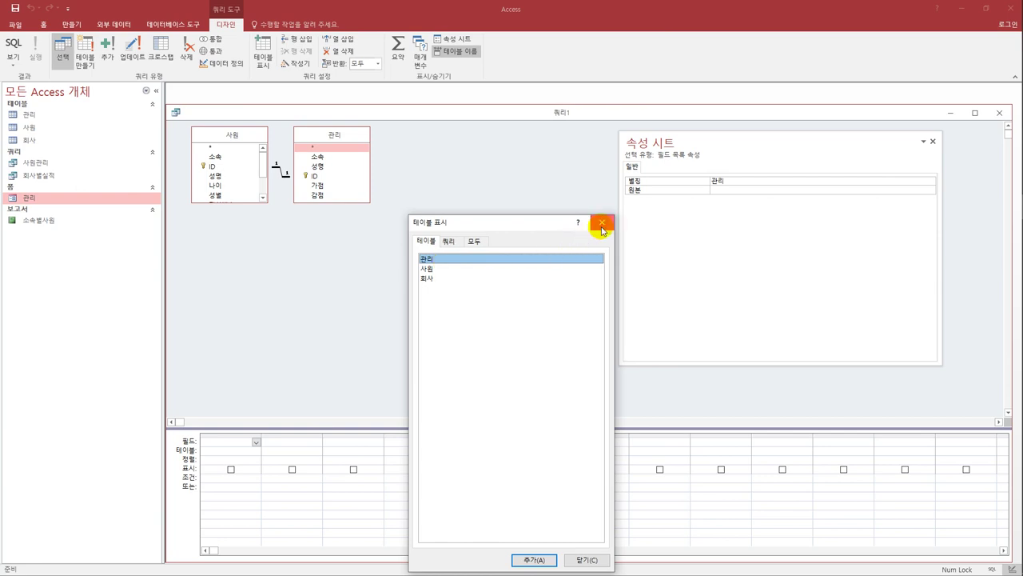
{"action": "left_click", "coordinate": [602, 227]}
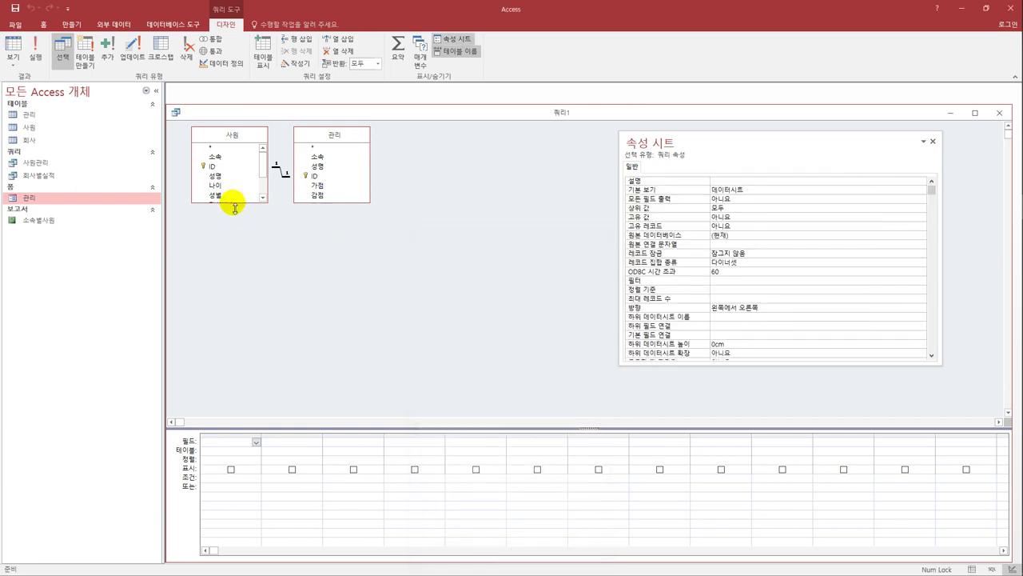
{"action": "left_click_drag", "start_coordinate": [232, 202], "coordinate": [232, 264]}
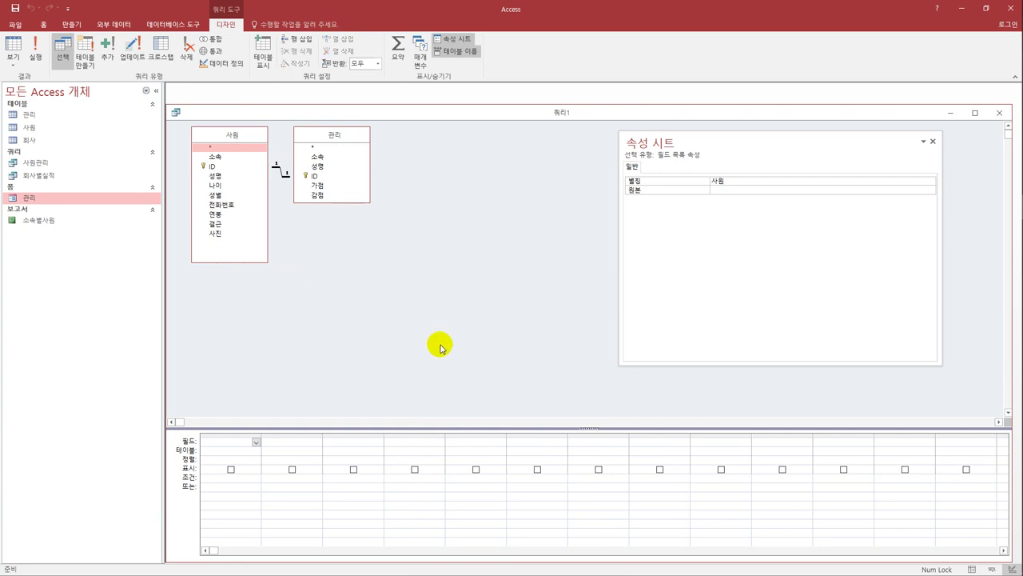
Step: Add the 소속, ID, 성명 and 결근 fields from 사원 to the query
{"action": "double_click", "coordinate": [224, 158]}
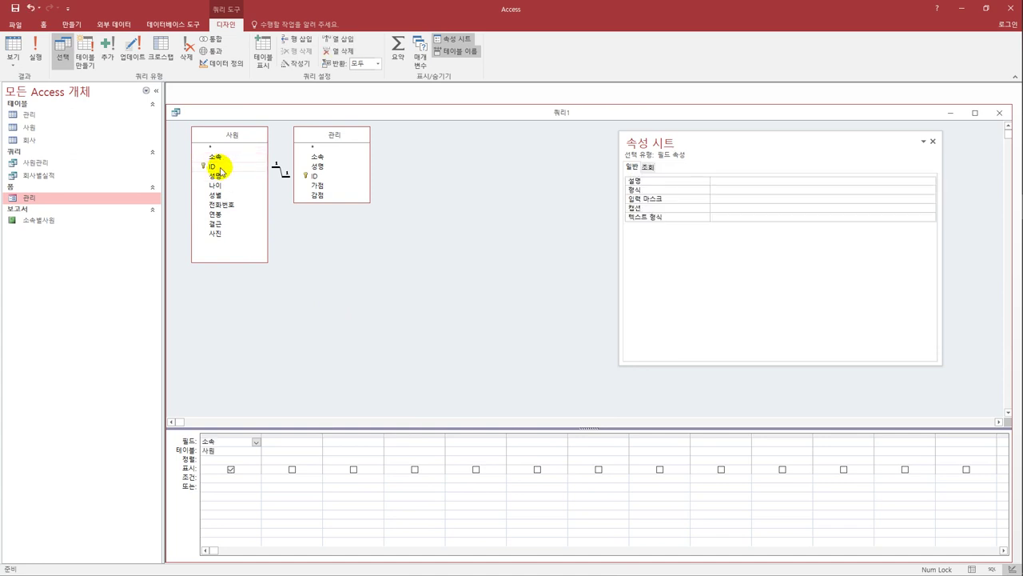
{"action": "double_click", "coordinate": [222, 169]}
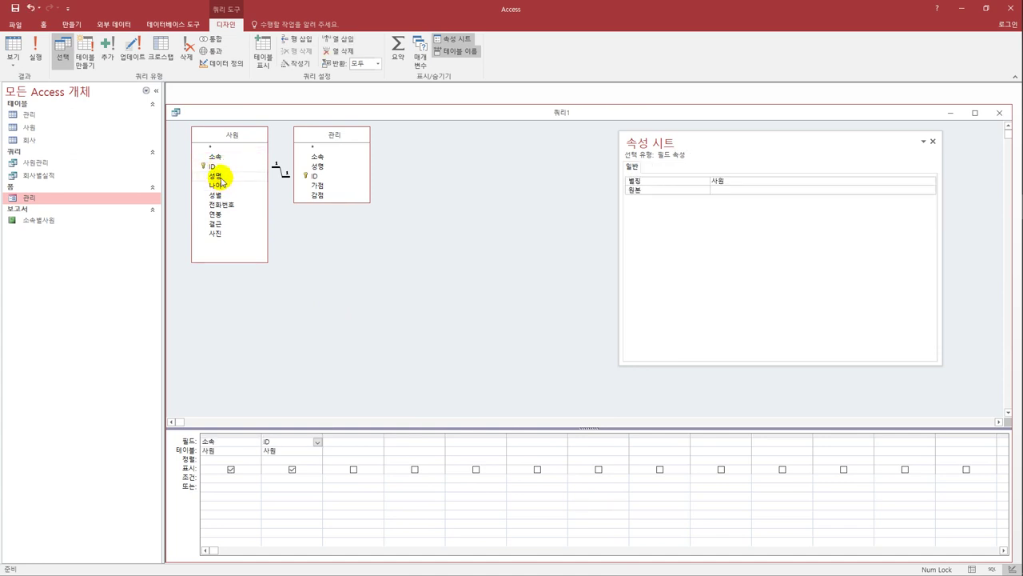
{"action": "double_click", "coordinate": [221, 176]}
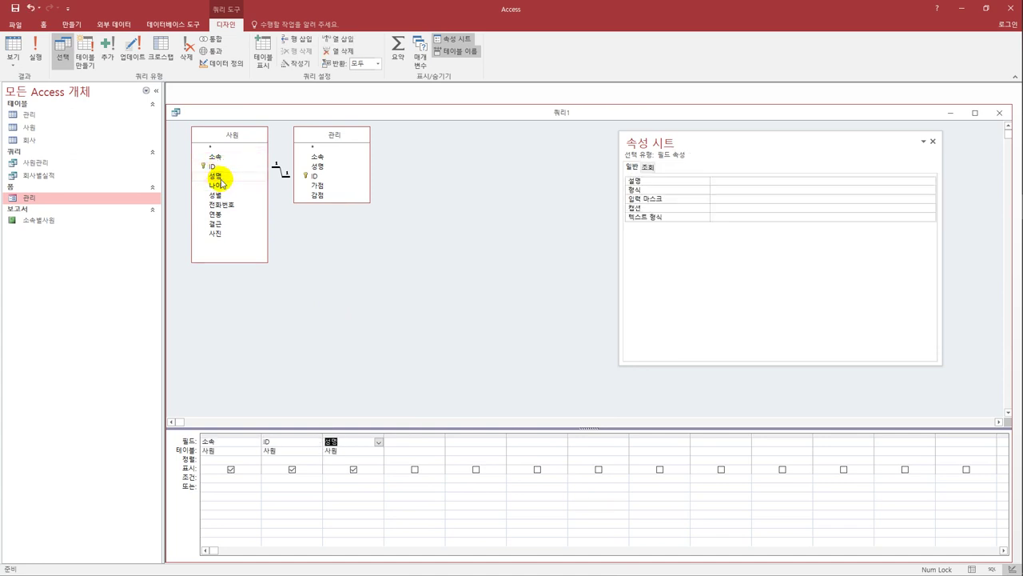
{"action": "double_click", "coordinate": [217, 226]}
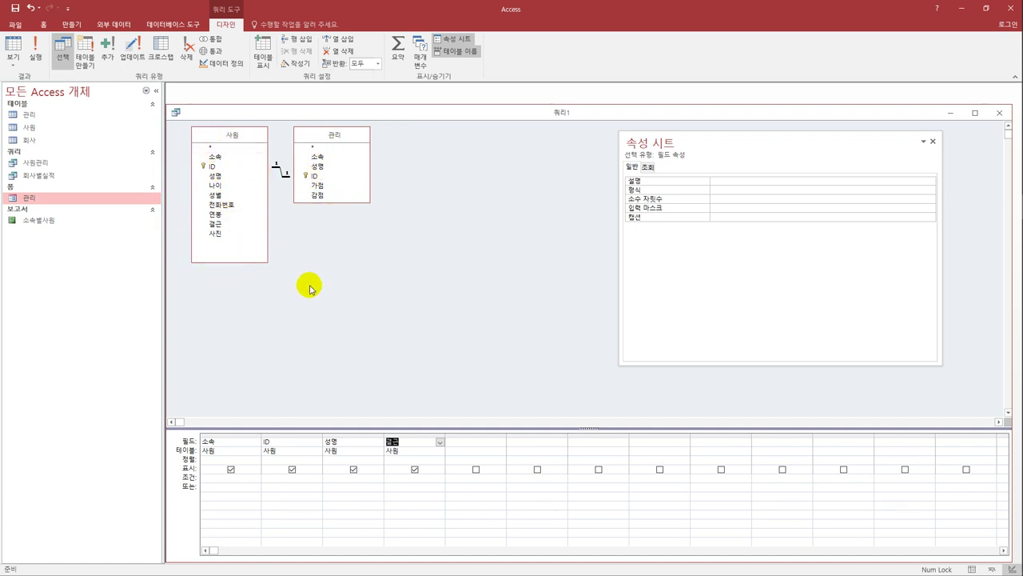
Step: Change the join between 사원 and 관리 to include all 사원 records and only the matching 관리 records
{"action": "double_click", "coordinate": [278, 169]}
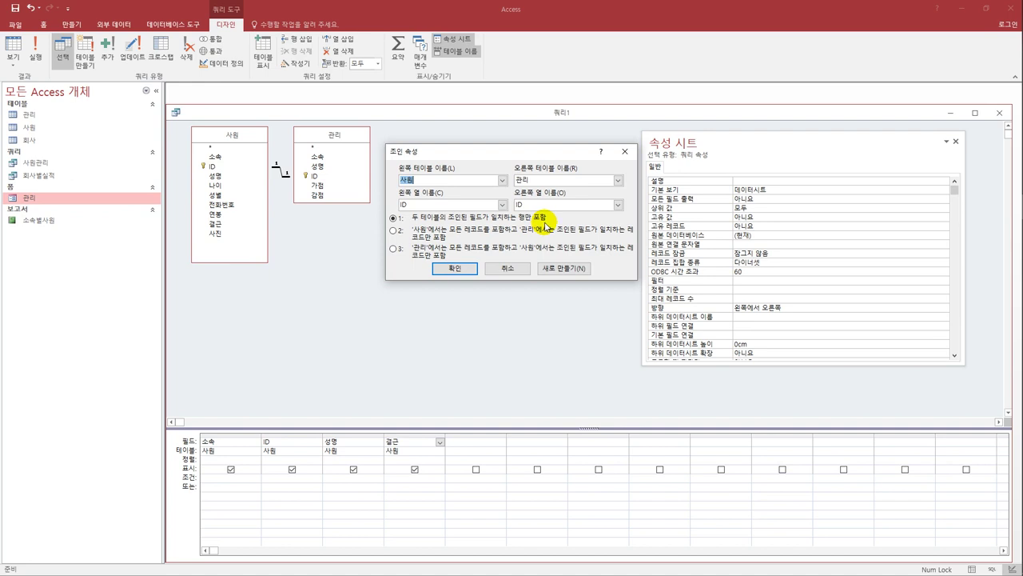
{"action": "left_click", "coordinate": [393, 231]}
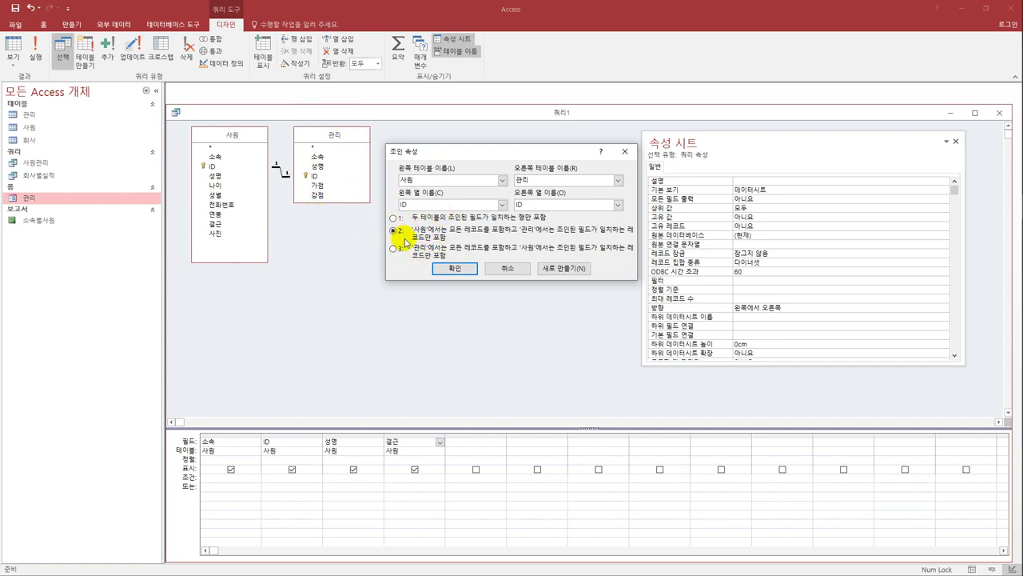
{"action": "left_click", "coordinate": [451, 270]}
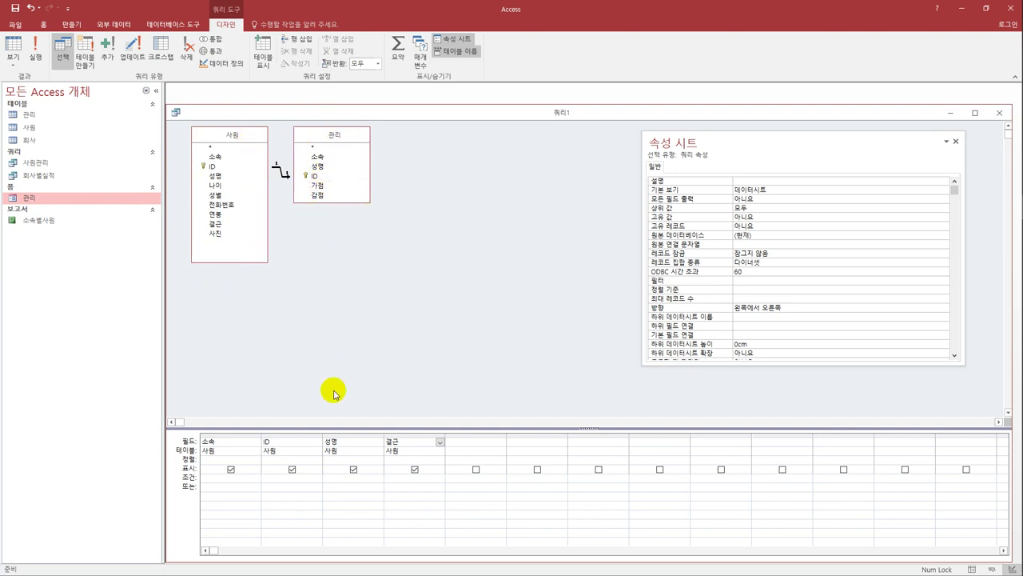
Step: Widen the ID column and give it the criterion not in (select ID from 관리)
{"action": "left_click", "coordinate": [279, 485]}
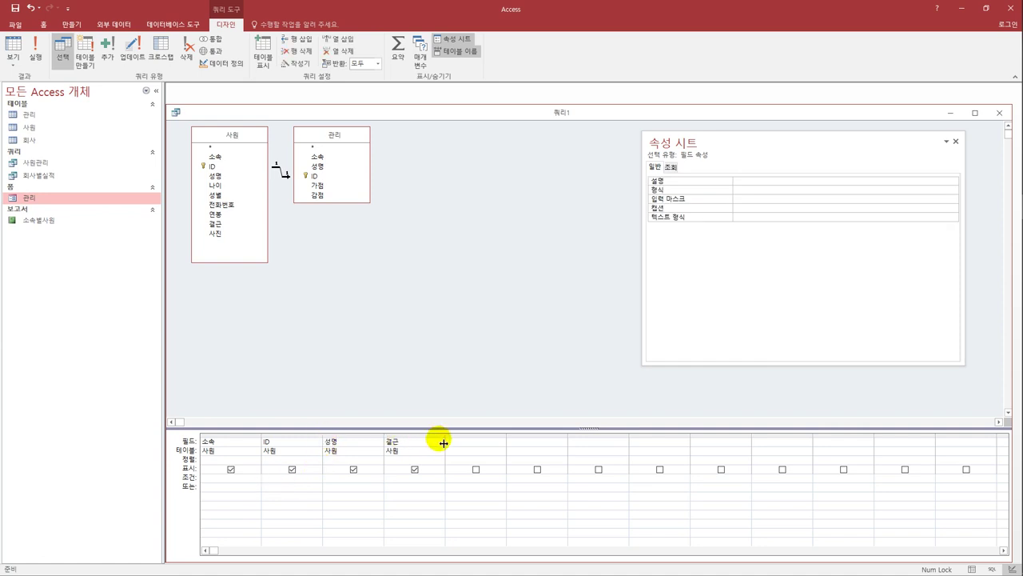
{"action": "left_click_drag", "start_coordinate": [444, 442], "coordinate": [442, 442]}
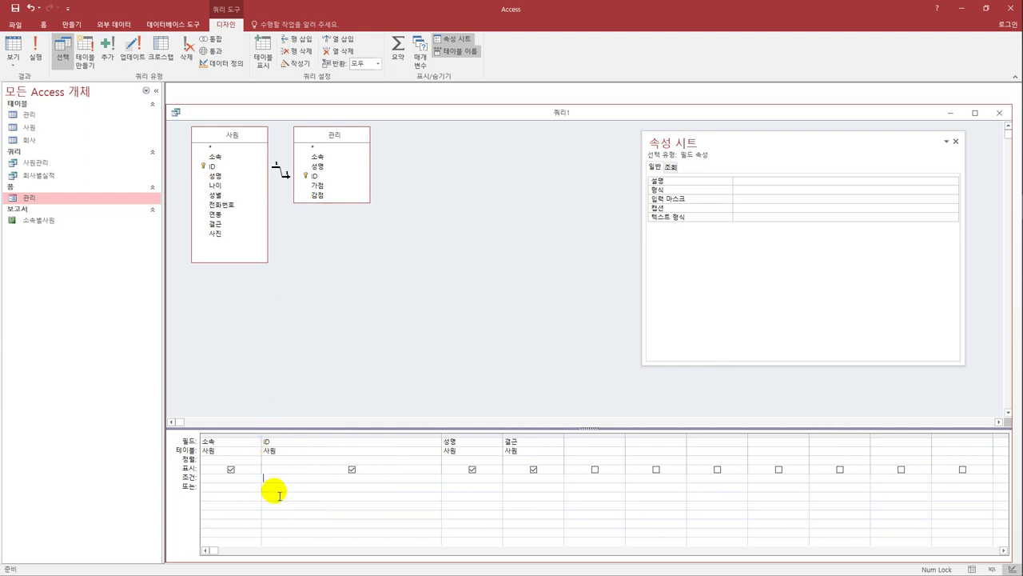
{"action": "type", "text": "not in (select ID from 관리)"}
{"action": "key", "text": "Down"}
Step: Run the query in Datasheet view, save it as 먹튀명단 and close it
{"action": "left_click", "coordinate": [15, 46]}
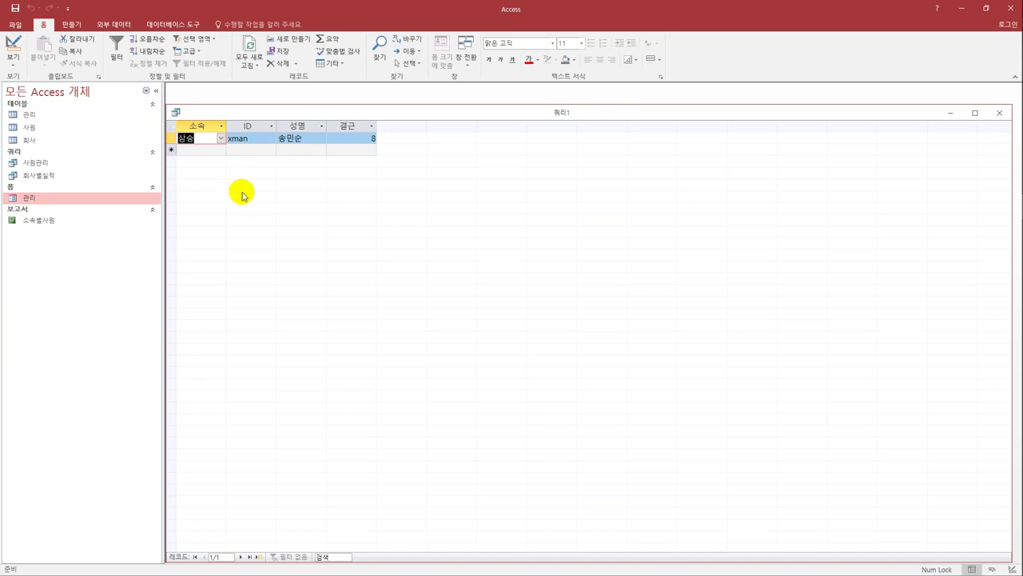
{"action": "left_click", "coordinate": [13, 8]}
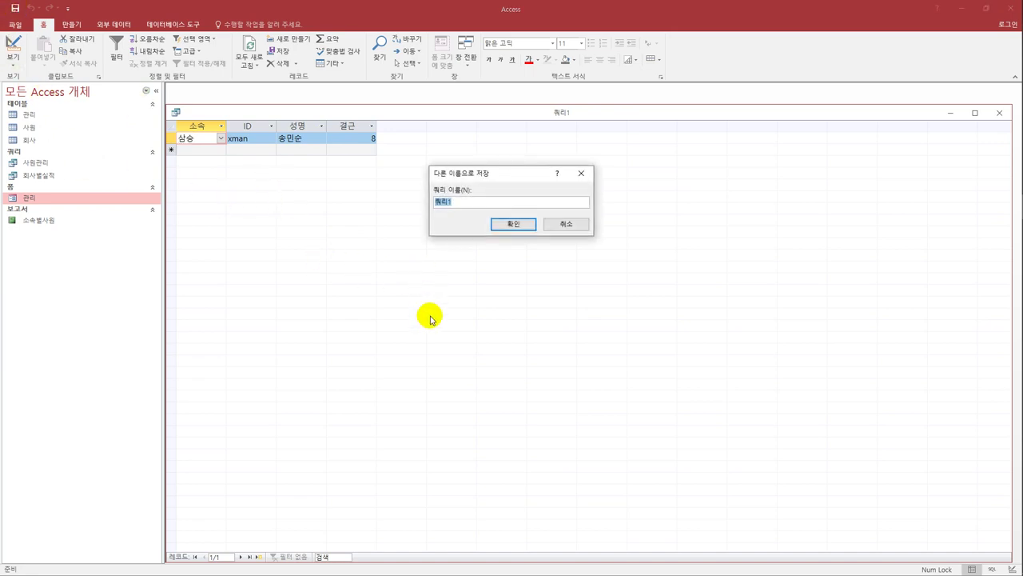
{"action": "type", "text": "억휘명단"}
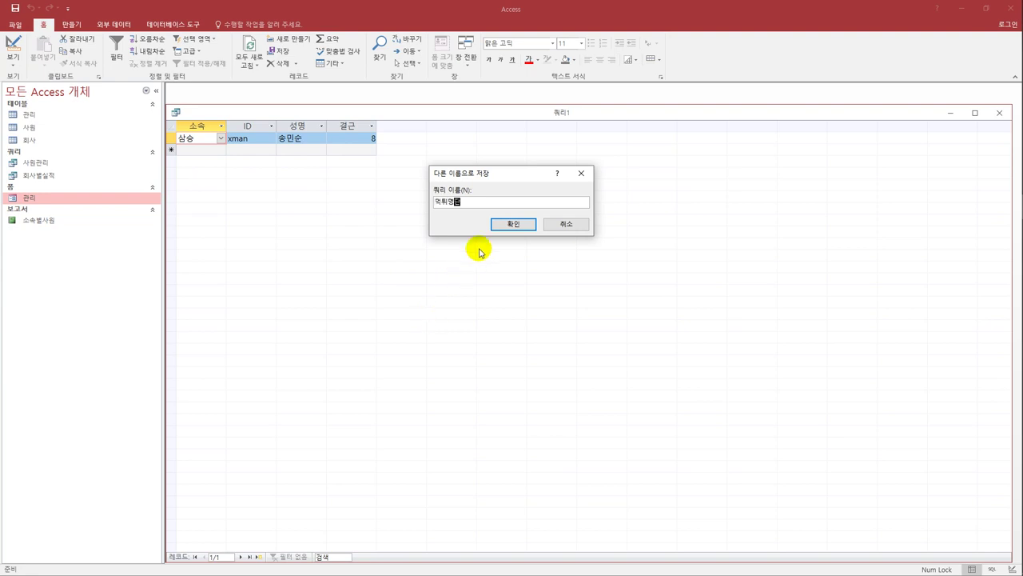
{"action": "left_click", "coordinate": [518, 225]}
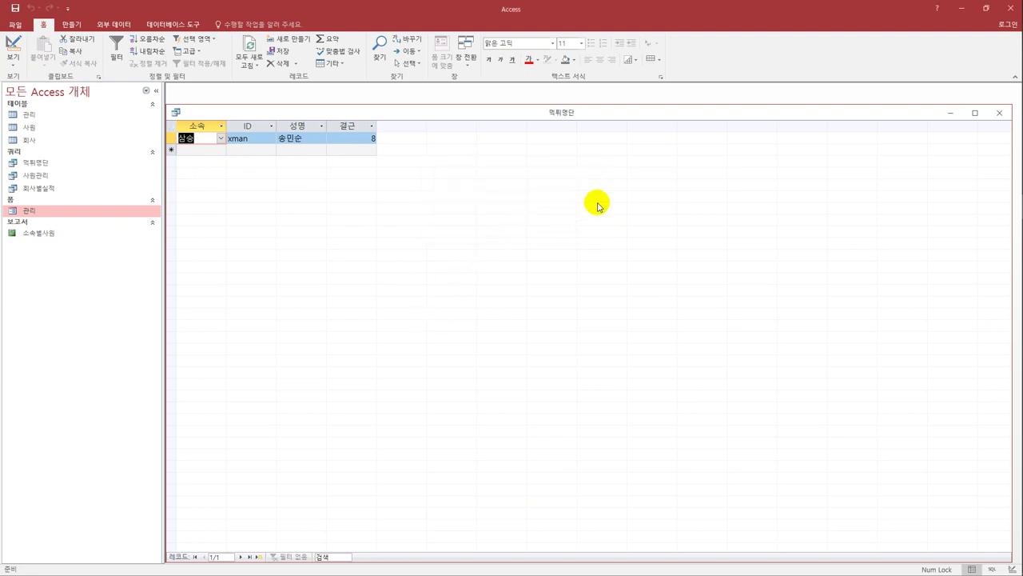
{"action": "left_click", "coordinate": [1002, 113]}
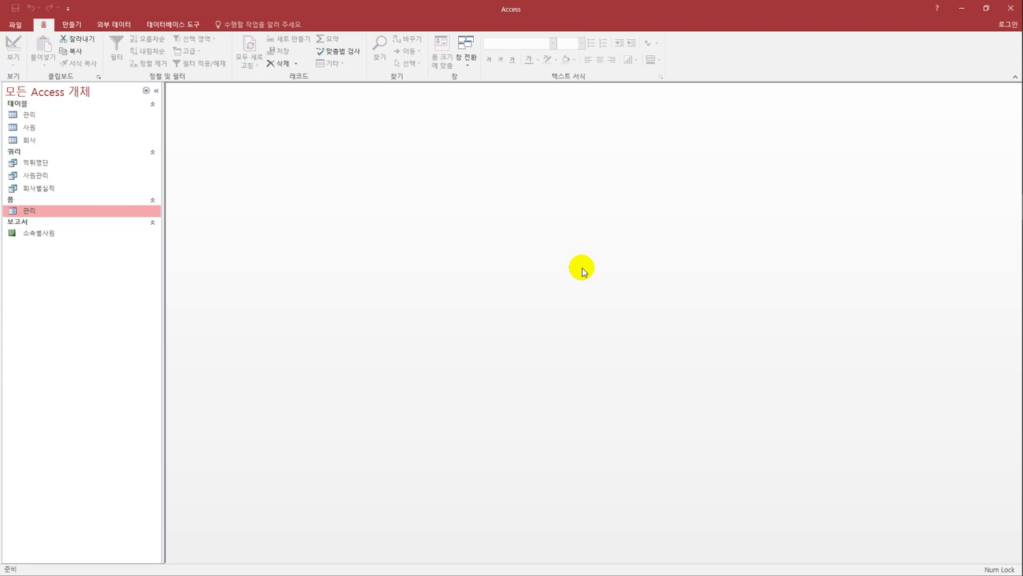
Step: Open the 관리 form in Design view and create an On Click event procedure for the txt_ID text box
{"action": "right_click", "coordinate": [101, 212]}
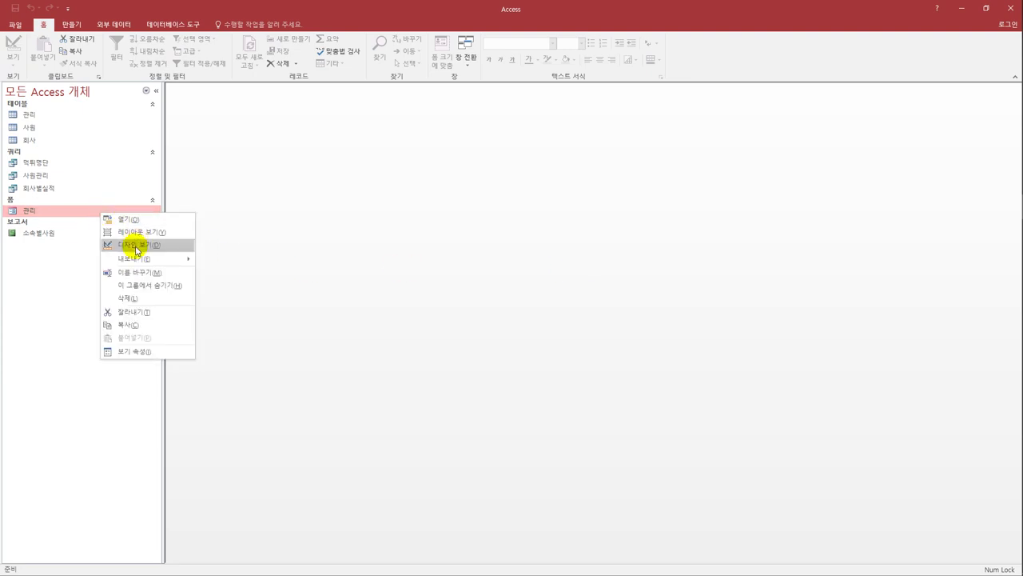
{"action": "left_click", "coordinate": [136, 249]}
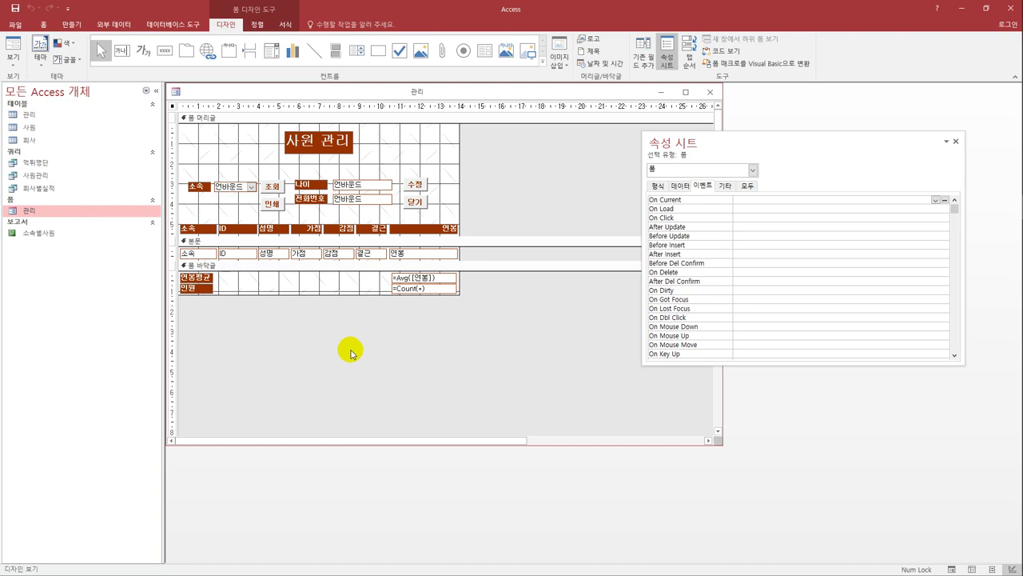
{"action": "left_click", "coordinate": [223, 253]}
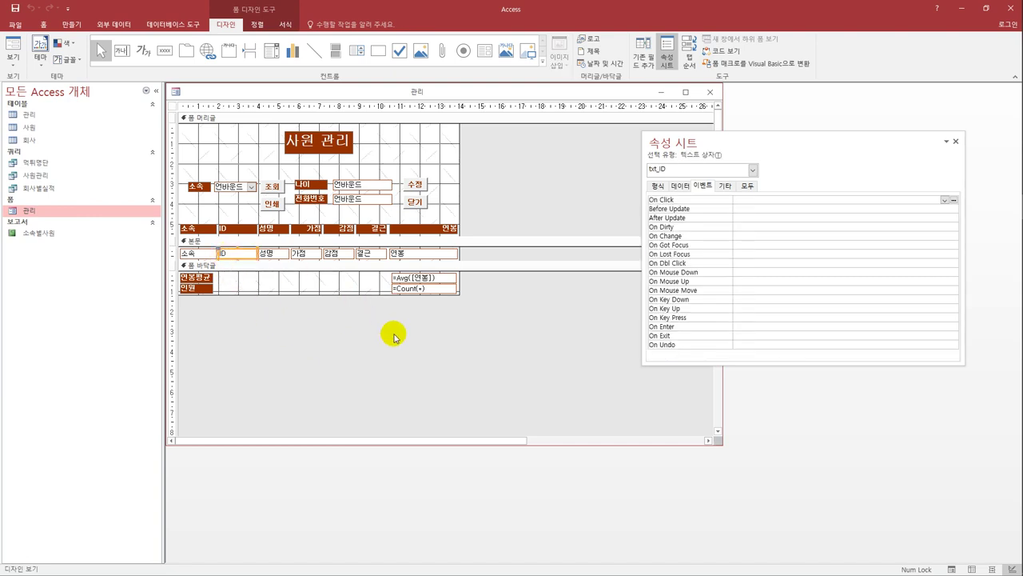
{"action": "left_click_drag", "start_coordinate": [698, 146], "coordinate": [550, 147]}
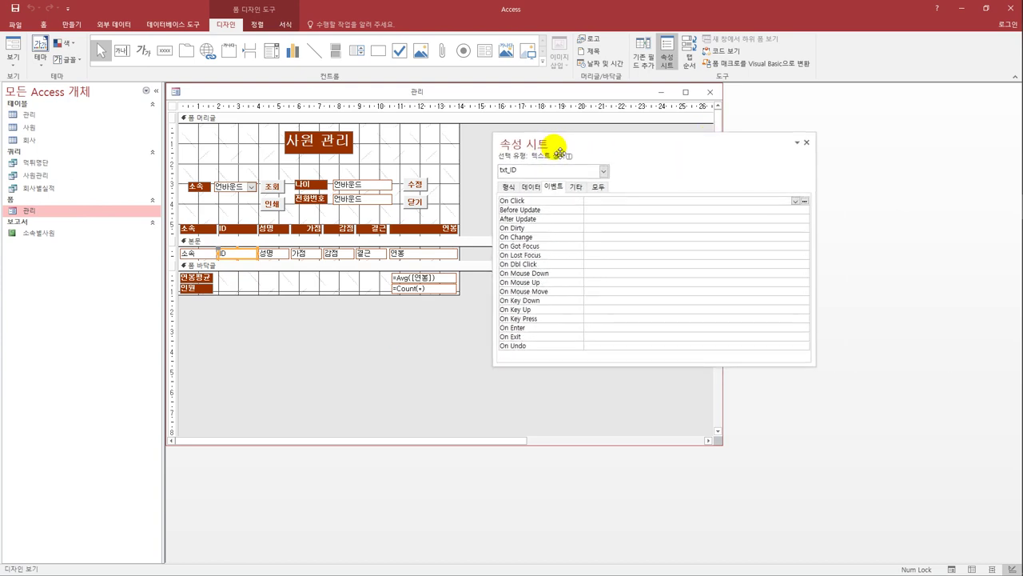
{"action": "left_click", "coordinate": [591, 202]}
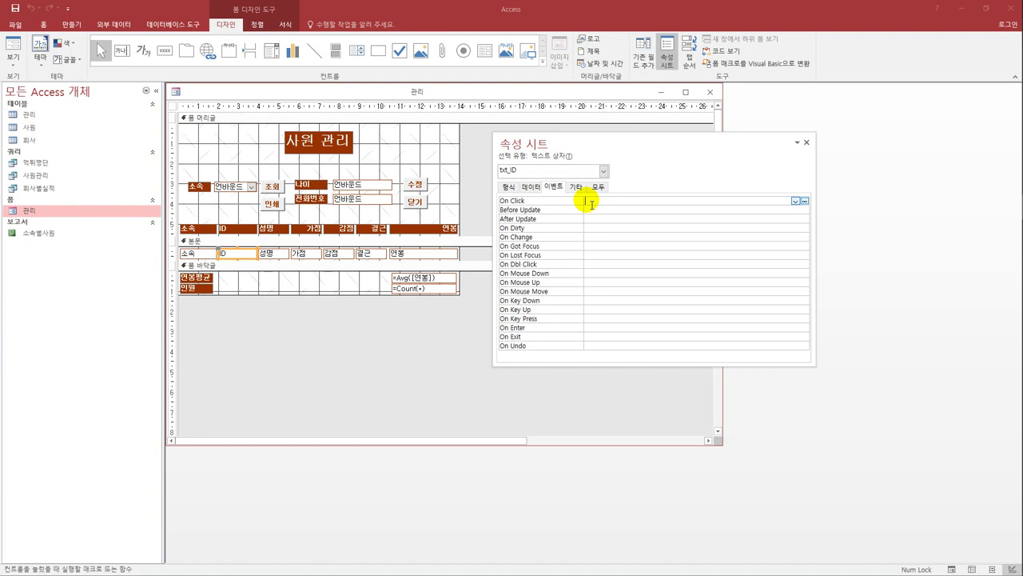
{"action": "left_click", "coordinate": [795, 201]}
{"action": "left_click", "coordinate": [729, 210]}
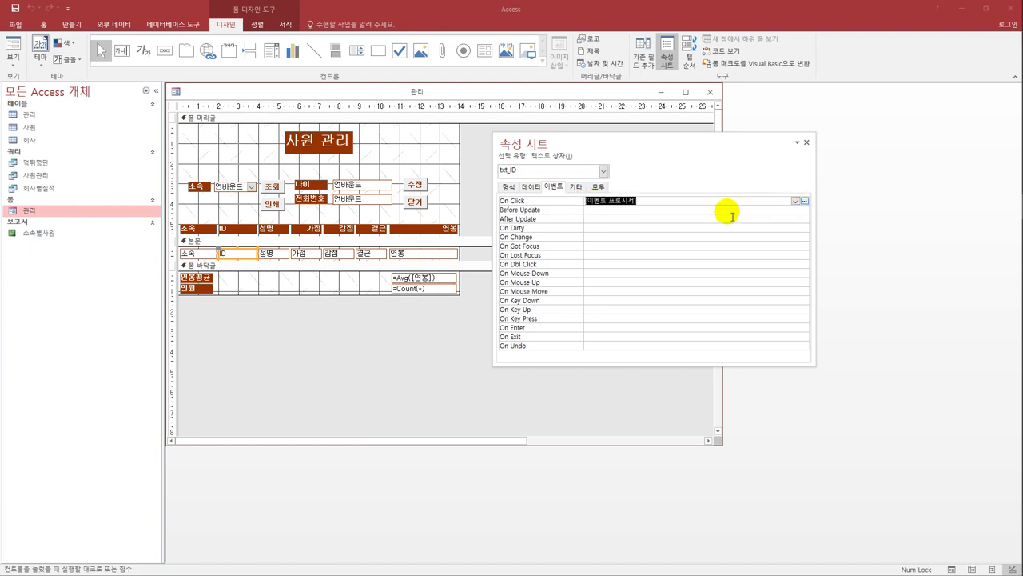
{"action": "left_click", "coordinate": [805, 201]}
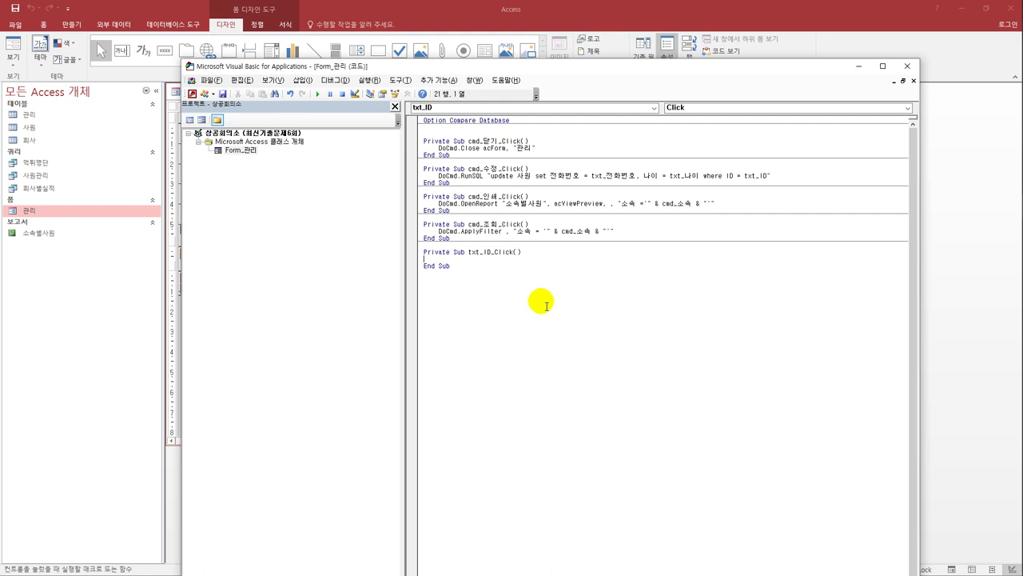
Step: In the txt_ID_Click procedure, add the line txt_나이 = 나이
{"action": "key", "text": "Tab"}
{"action": "type", "text": "txt"}
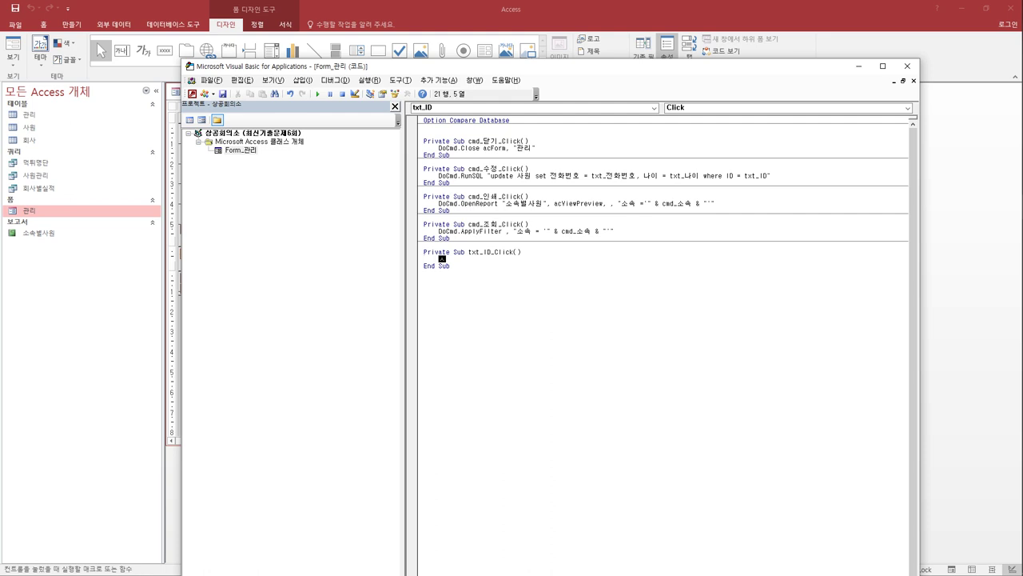
{"action": "type", "text": "_나이 "}
{"action": "type", "text": "= skdl"}
{"action": "key", "text": "BackSpace"}
{"action": "key", "text": "BackSpace"}
{"action": "key", "text": "BackSpace"}
{"action": "key", "text": "BackSpace"}
{"action": "type", "text": "나이"}
{"action": "key", "text": "Return"}
Step: Add the line txt_전화번호 = 전화번호 below the 나이 assignment in the txt_ID_Click procedure
{"action": "type", "text": "txt_전화번"}
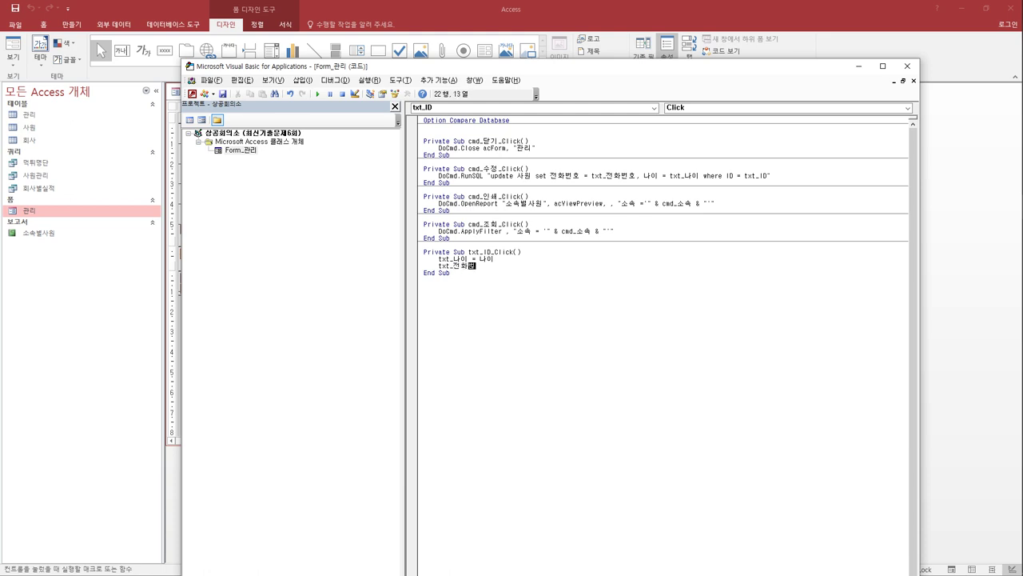
{"action": "type", "text": "호 = wjsghkqjs"}
{"action": "key", "text": "BackSpace"}
{"action": "key", "text": "BackSpace"}
{"action": "key", "text": "BackSpace"}
{"action": "key", "text": "BackSpace"}
{"action": "key", "text": "BackSpace"}
{"action": "key", "text": "BackSpace"}
{"action": "key", "text": "BackSpace"}
{"action": "key", "text": "BackSpace"}
{"action": "key", "text": "BackSpace"}
{"action": "type", "text": "전화번호"}
{"action": "key", "text": "Down"}
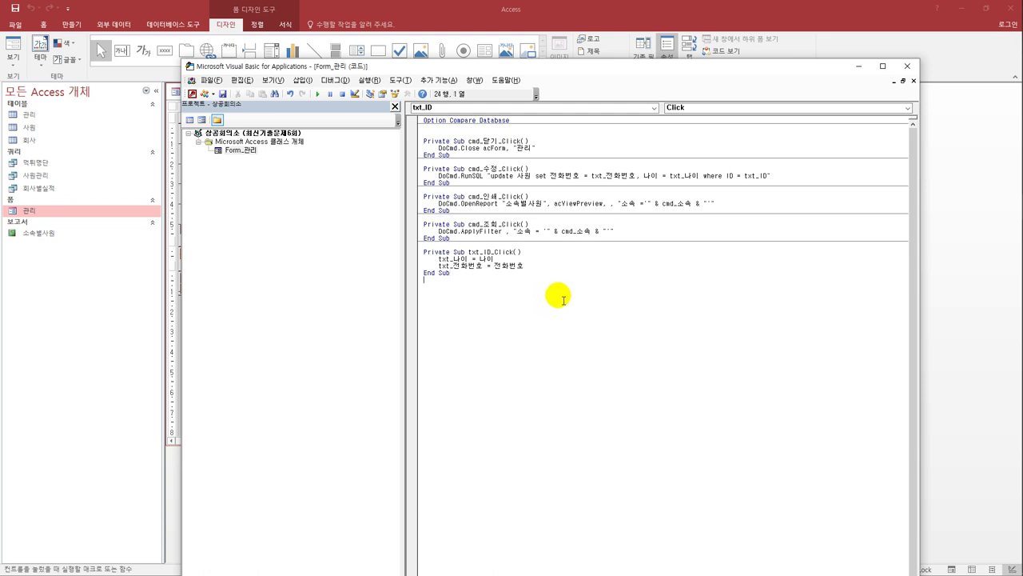
Step: Close the code editor, then save and close the 관리 form
{"action": "left_click", "coordinate": [907, 67]}
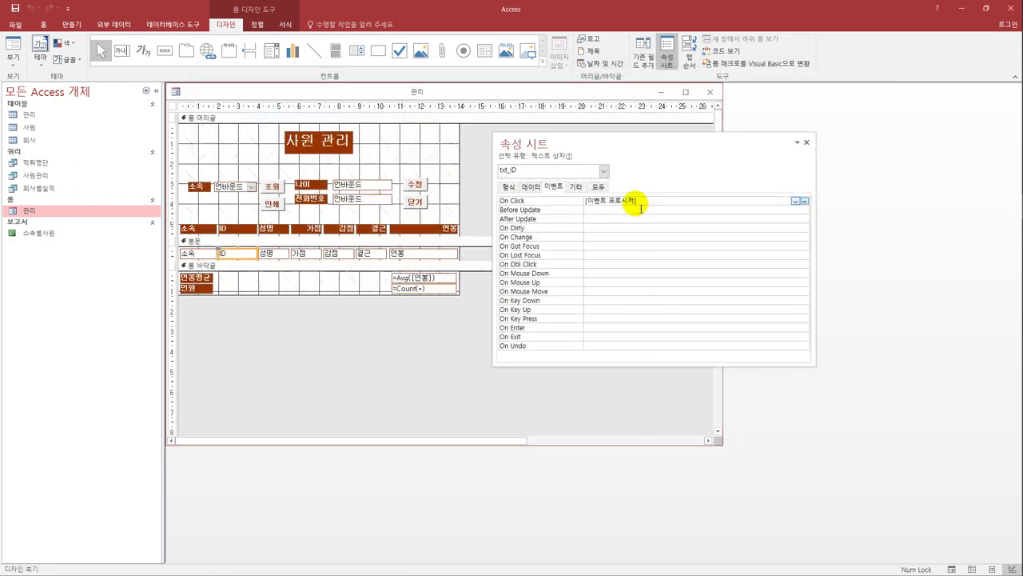
{"action": "left_click", "coordinate": [11, 14]}
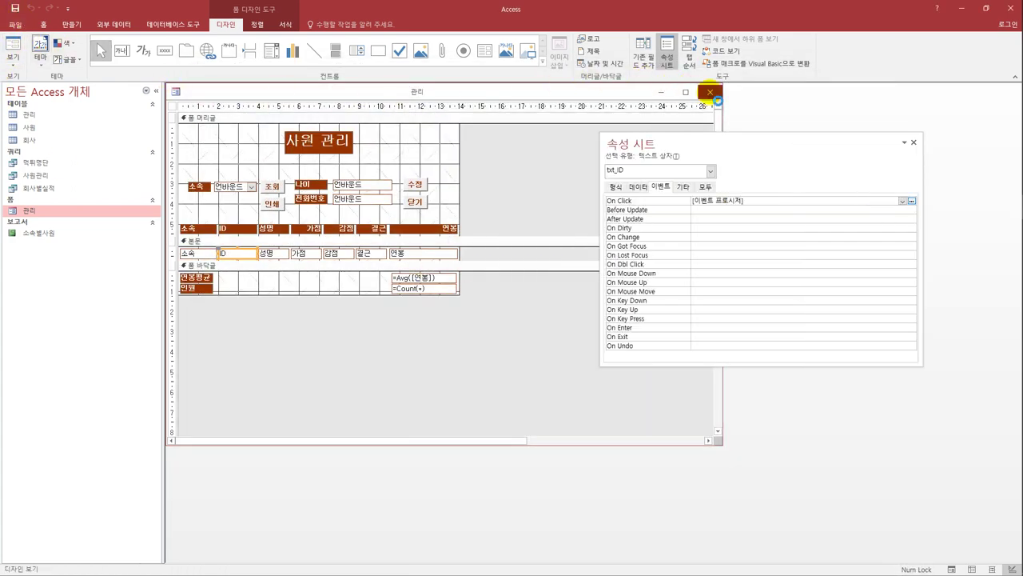
{"action": "left_click", "coordinate": [709, 93]}
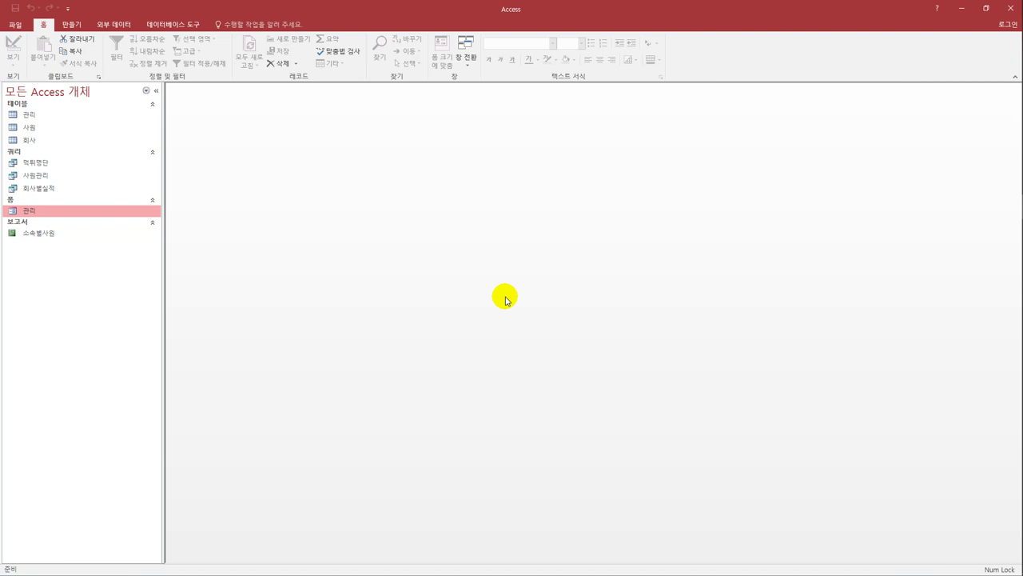
Step: Create a new query in Design view with the 사원 table and enlarge its field list to show all fields
{"action": "left_click", "coordinate": [70, 24]}
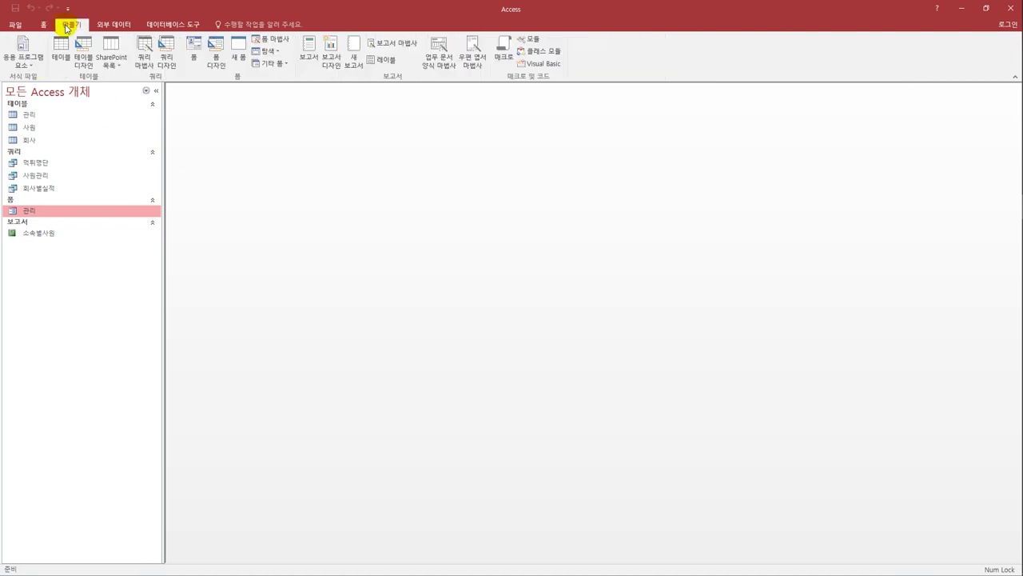
{"action": "left_click", "coordinate": [167, 66]}
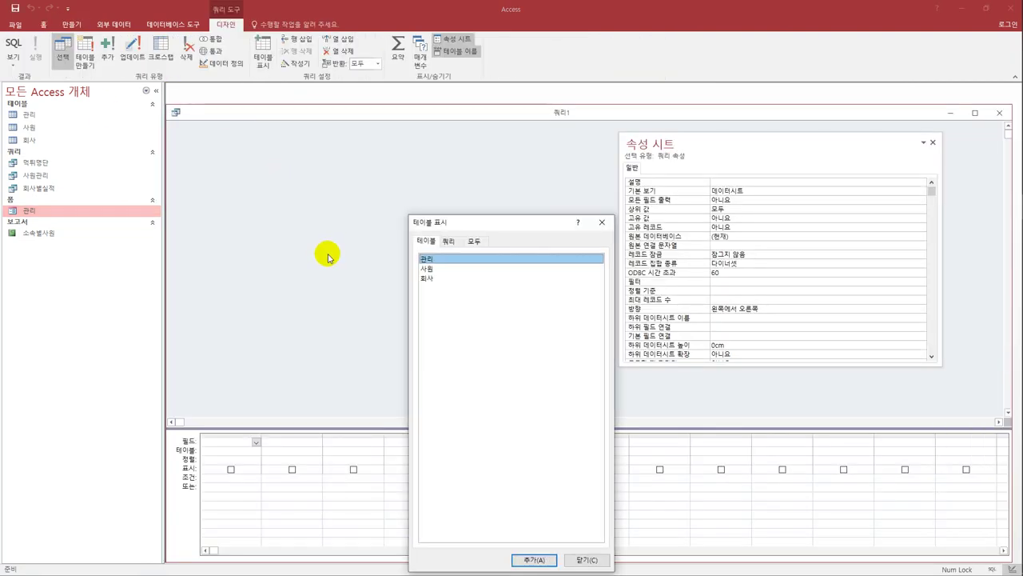
{"action": "left_click", "coordinate": [446, 272]}
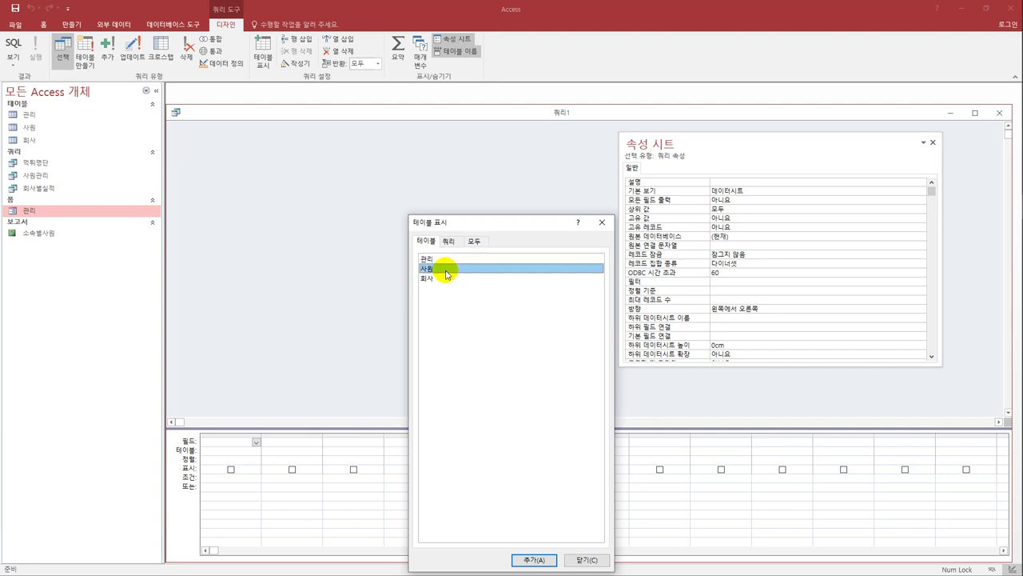
{"action": "double_click", "coordinate": [446, 272]}
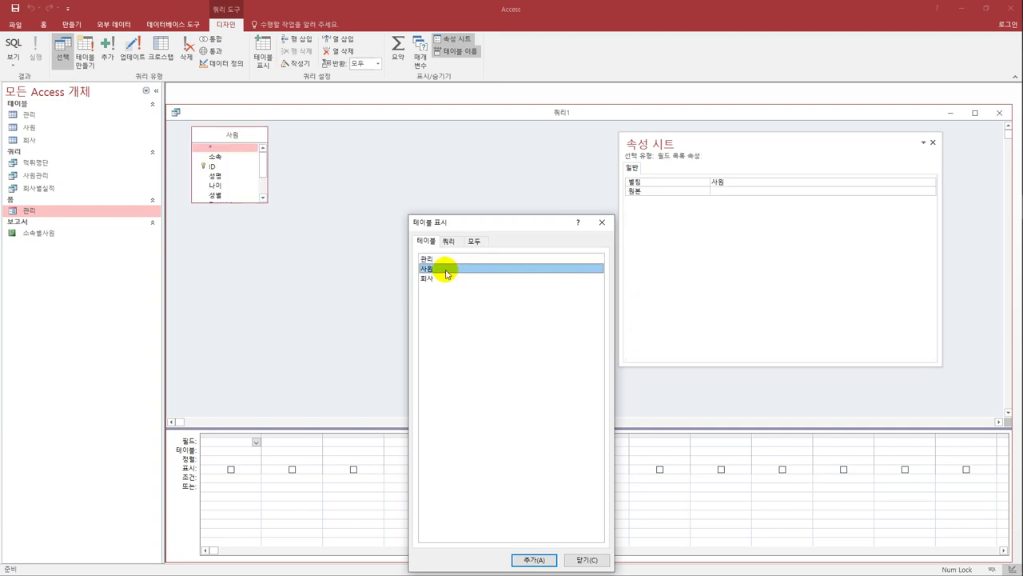
{"action": "left_click", "coordinate": [602, 222]}
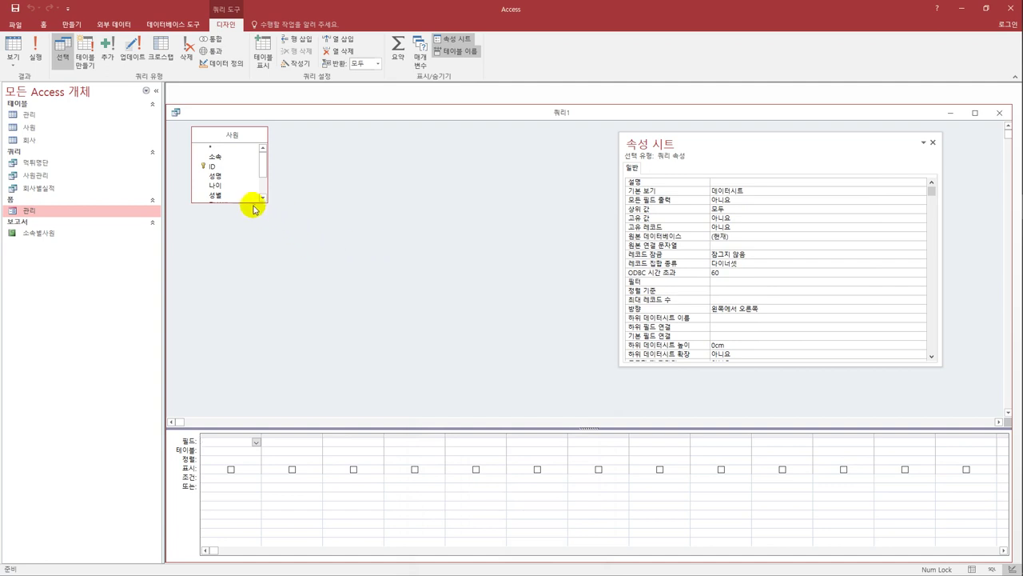
{"action": "left_click_drag", "start_coordinate": [249, 206], "coordinate": [244, 263]}
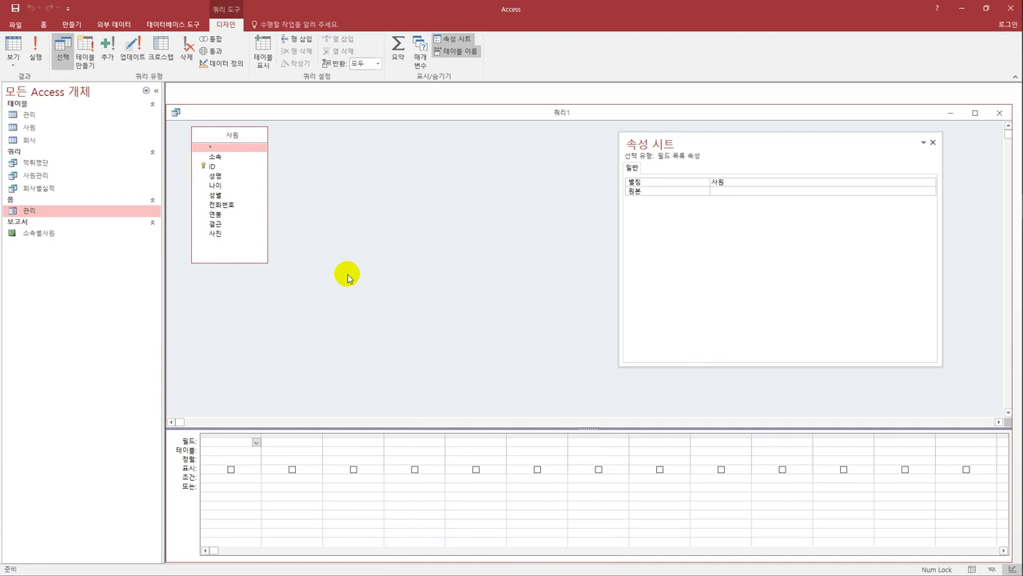
Step: Add the 성명, 성별, 연봉 and 소속 fields to the query, hiding 소속 from the results
{"action": "left_click", "coordinate": [228, 177]}
{"action": "double_click", "coordinate": [227, 177]}
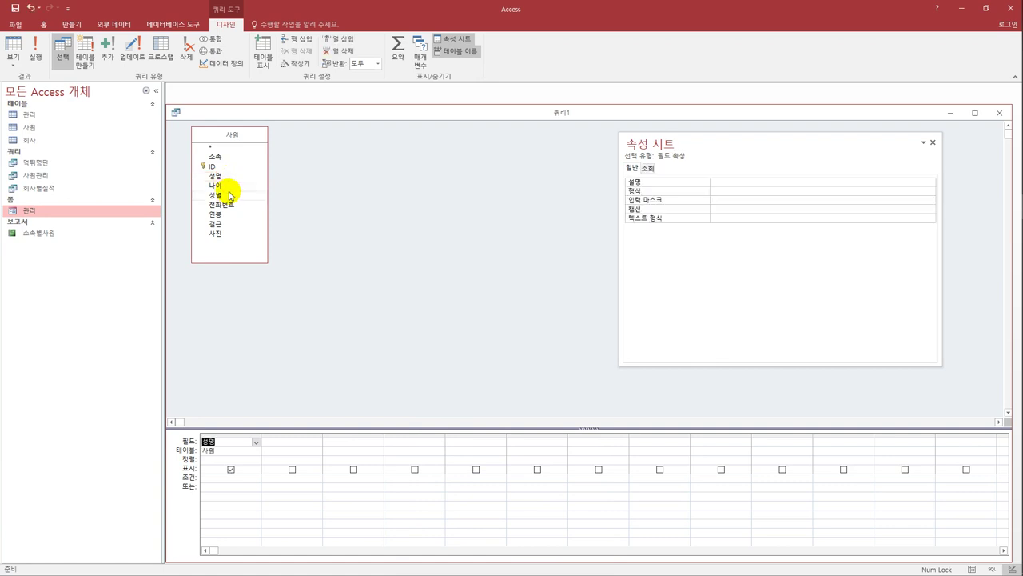
{"action": "double_click", "coordinate": [230, 195]}
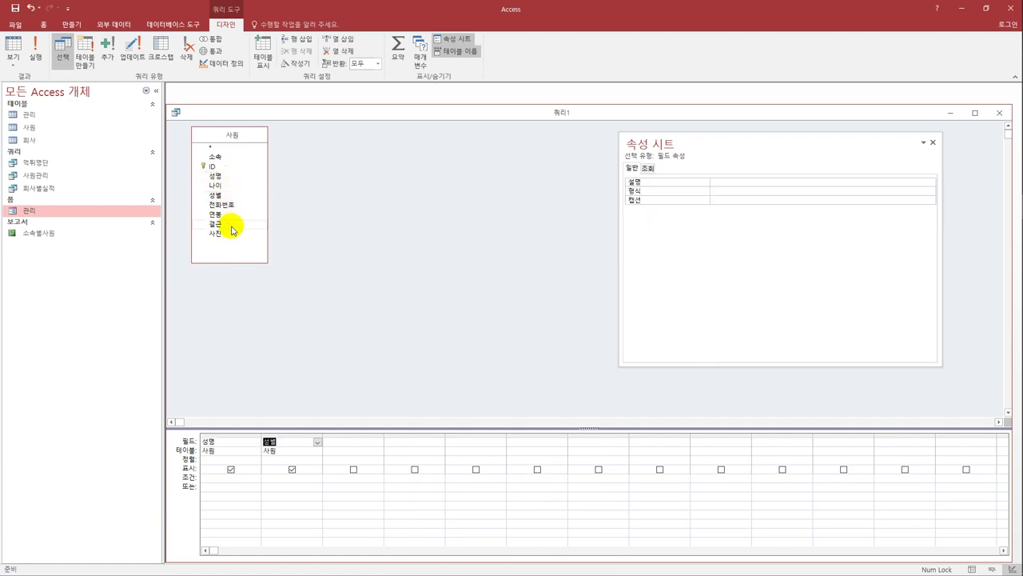
{"action": "double_click", "coordinate": [231, 215]}
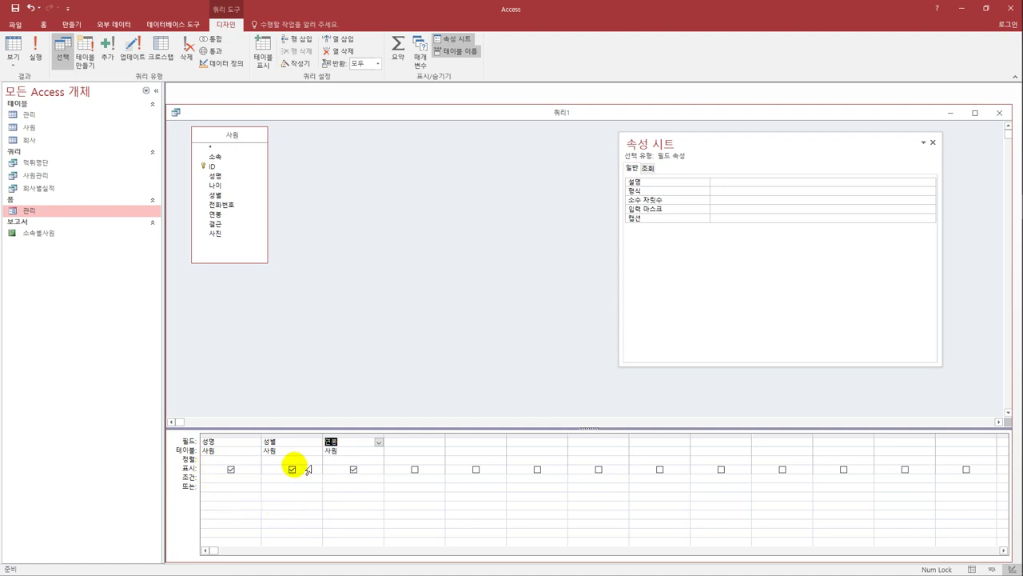
{"action": "left_click", "coordinate": [404, 449]}
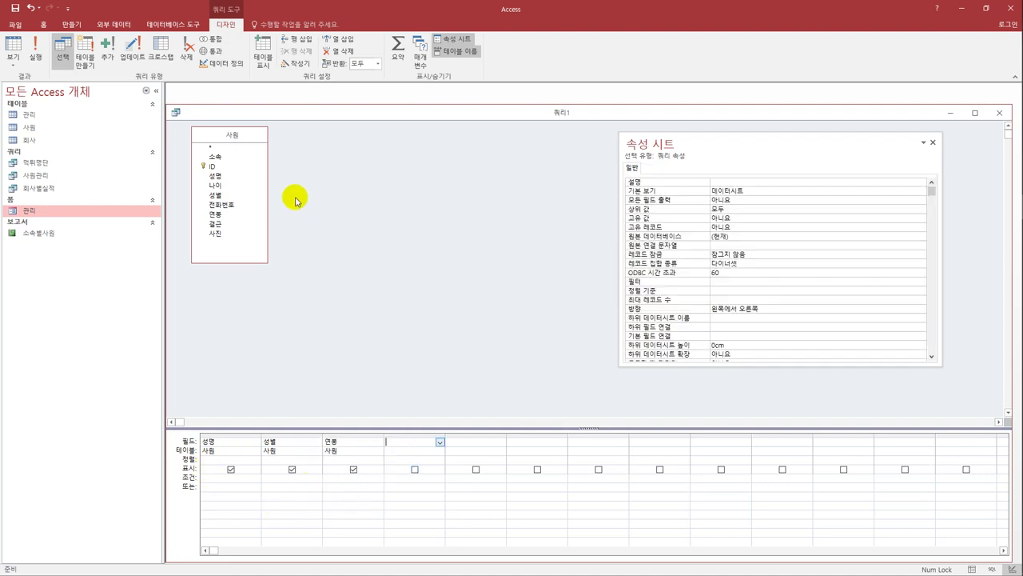
{"action": "double_click", "coordinate": [231, 157]}
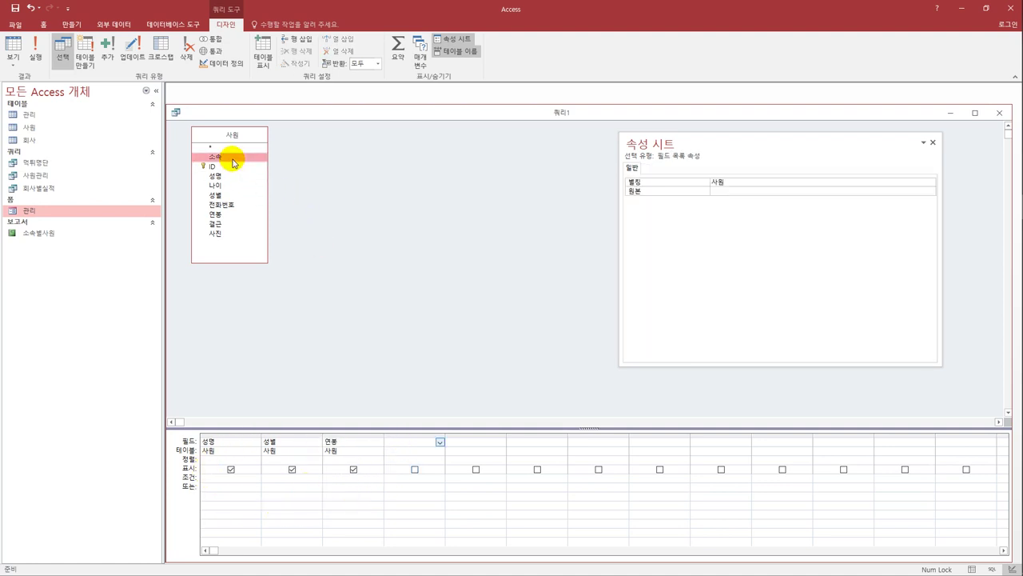
{"action": "left_click", "coordinate": [414, 471]}
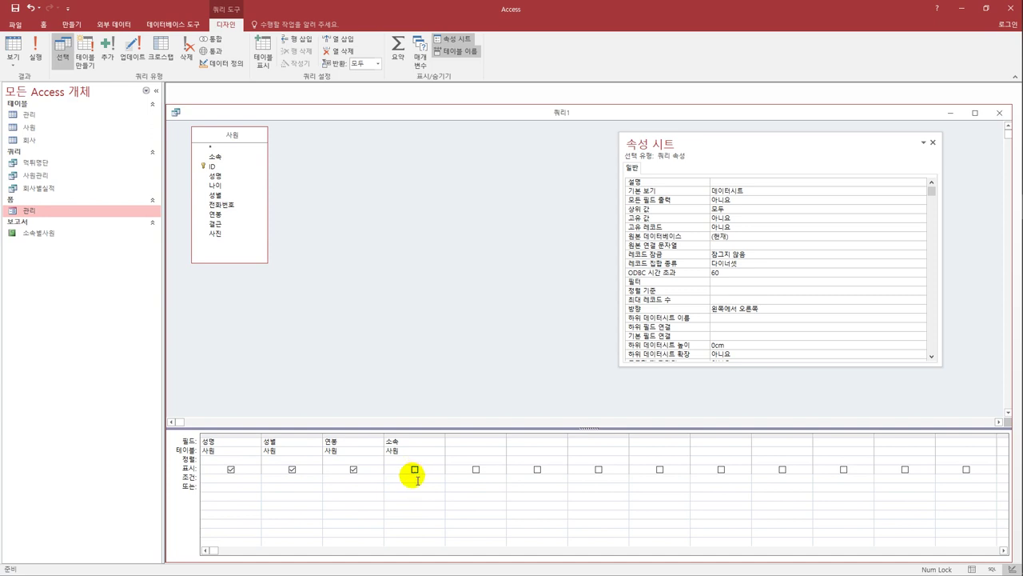
{"action": "left_click", "coordinate": [411, 482]}
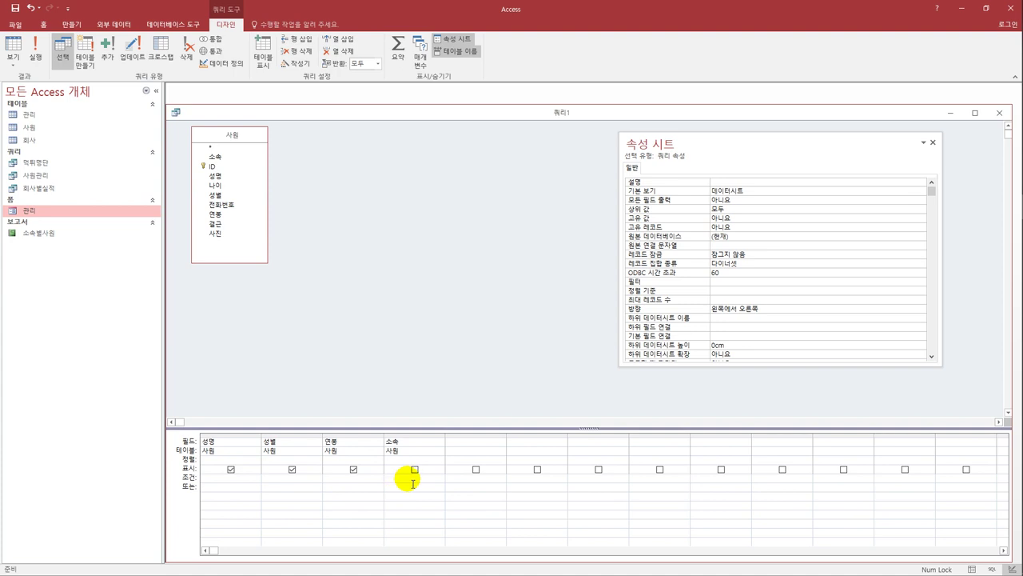
Step: Widen the 소속 column in the design grid and set its criterion to Like "*" & [소속 입력] & "*"
{"action": "left_click", "coordinate": [450, 440]}
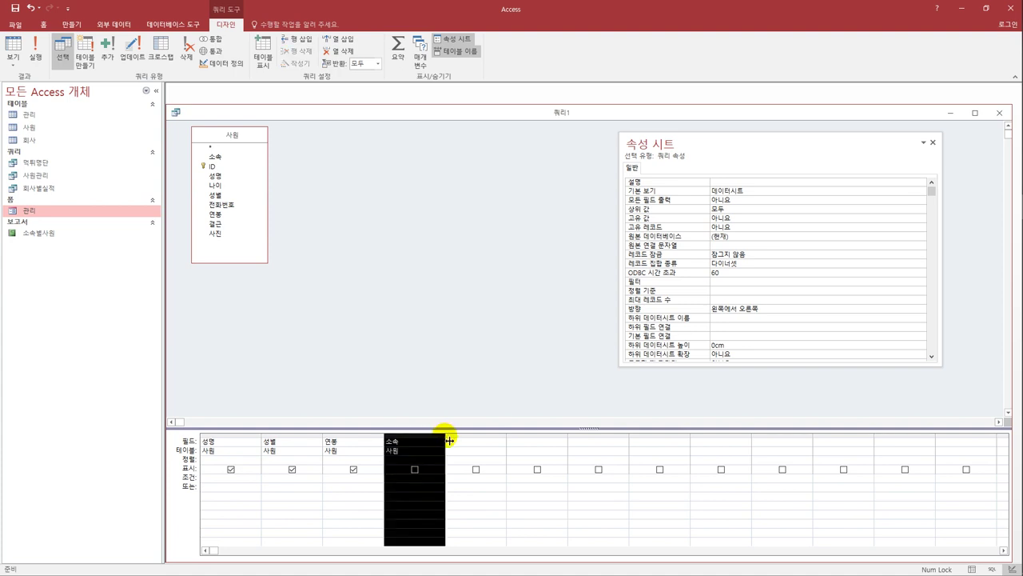
{"action": "left_click_drag", "start_coordinate": [447, 436], "coordinate": [534, 437]}
{"action": "left_click", "coordinate": [422, 476]}
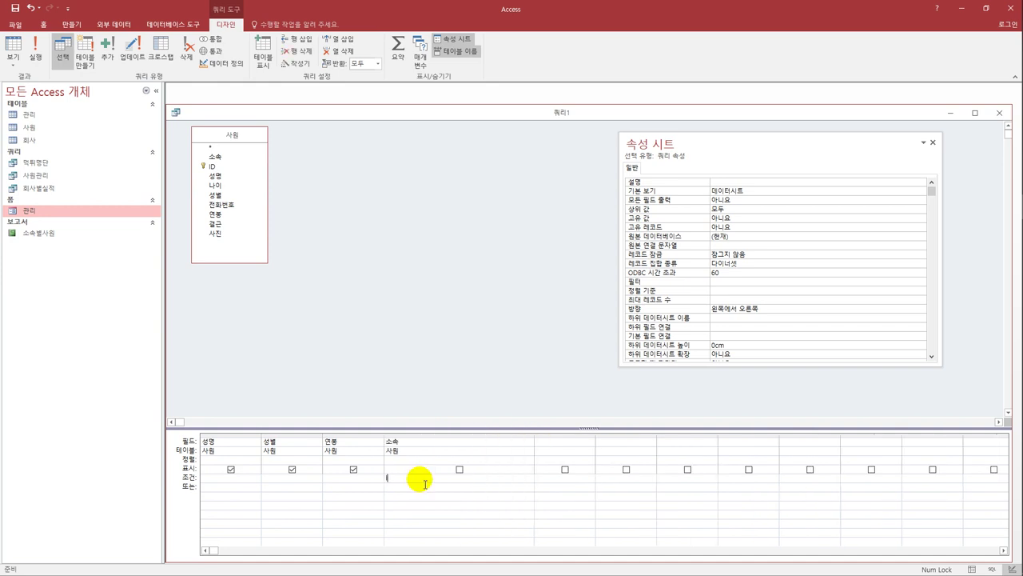
{"action": "type", "text": "like \"*"}
{"action": "key", "text": "Escape"}
{"action": "key", "text": "Return"}
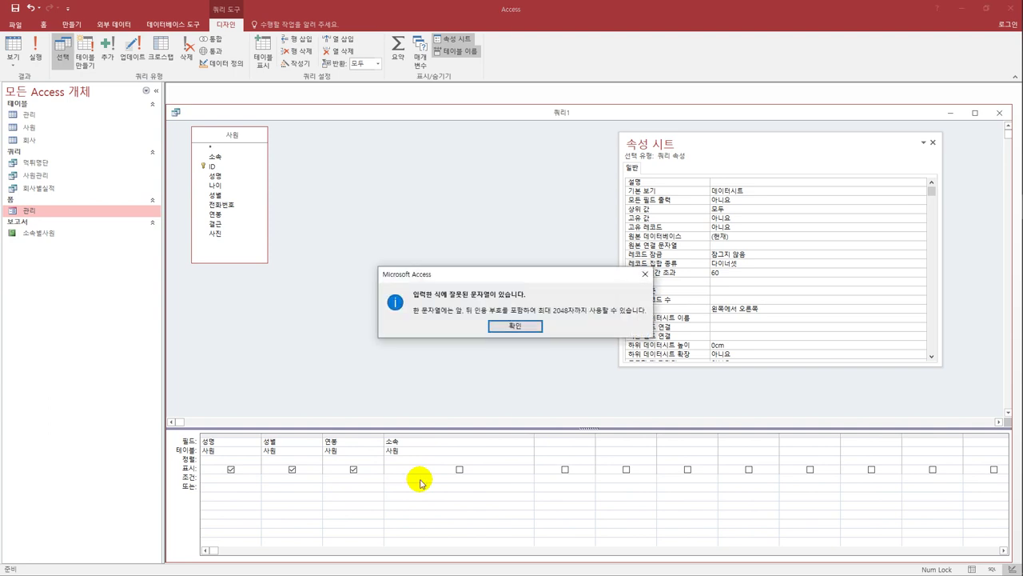
{"action": "key", "text": "Return"}
{"action": "type", "text": "\""}
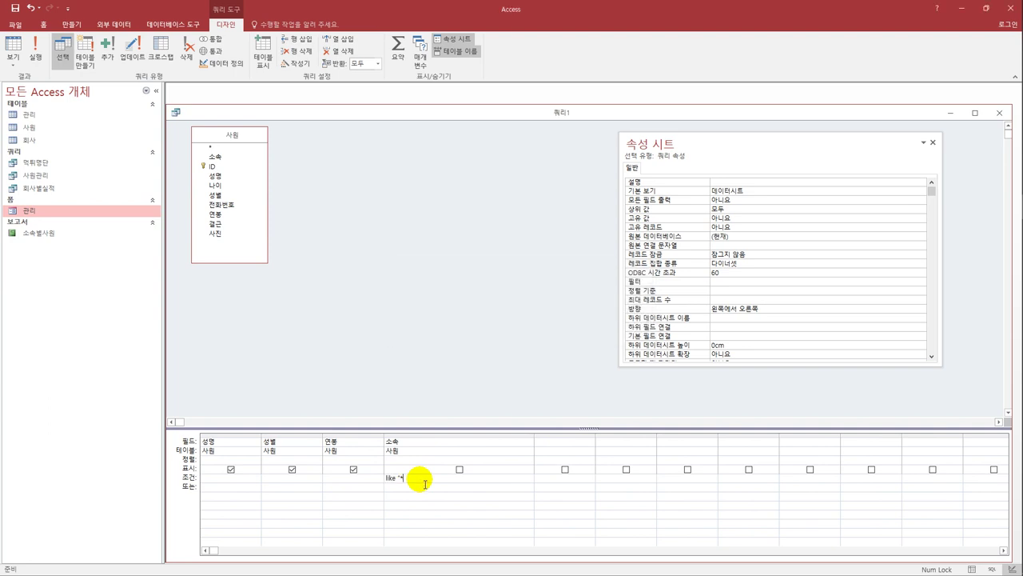
{"action": "type", "text": "*\" &"}
{"action": "type", "text": " [] &"}
{"action": "type", "text": " \"*\""}
{"action": "type", "text": "소속"}
{"action": "type", "text": " 입"}
{"action": "key", "text": "Escape"}
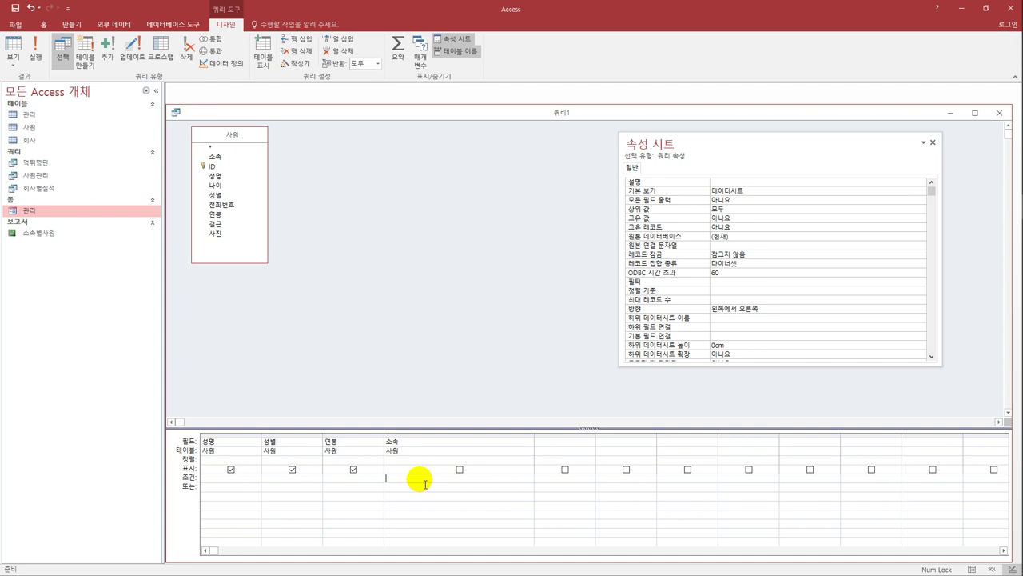
{"action": "left_click", "coordinate": [366, 498]}
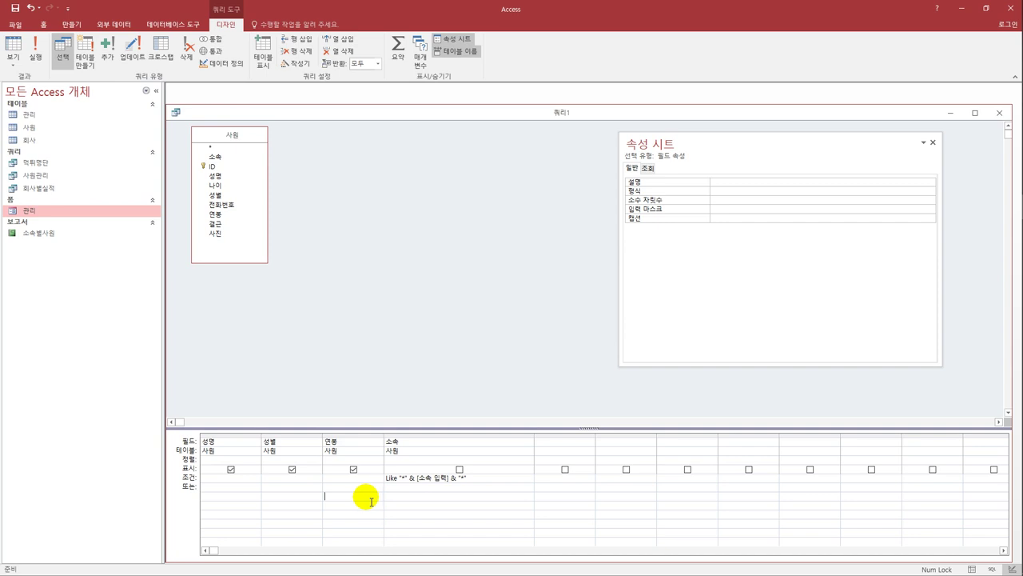
Step: Sort the query by the 성명 field in descending order (내림차순)
{"action": "left_click", "coordinate": [225, 460]}
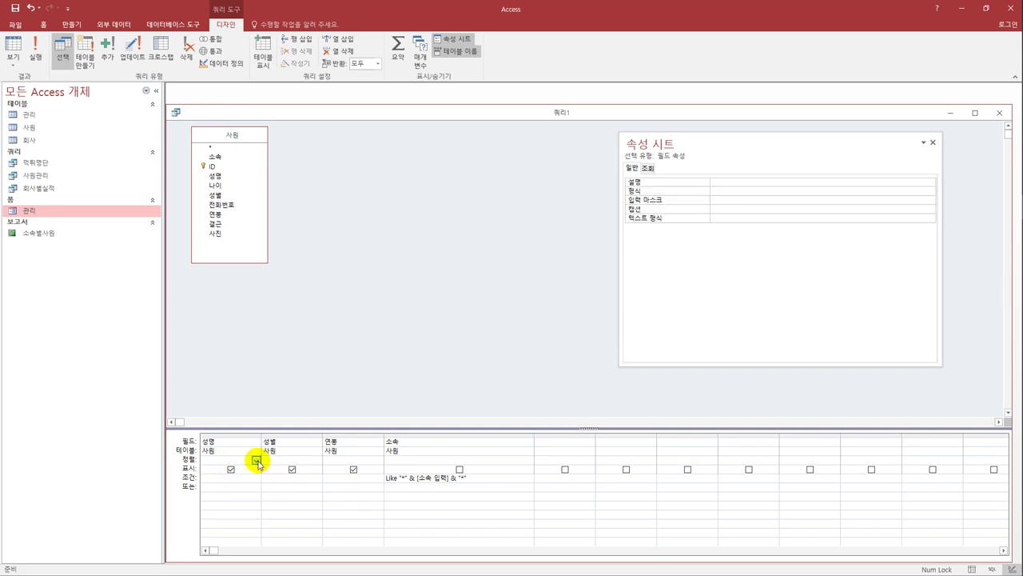
{"action": "left_click", "coordinate": [256, 460]}
{"action": "left_click", "coordinate": [225, 476]}
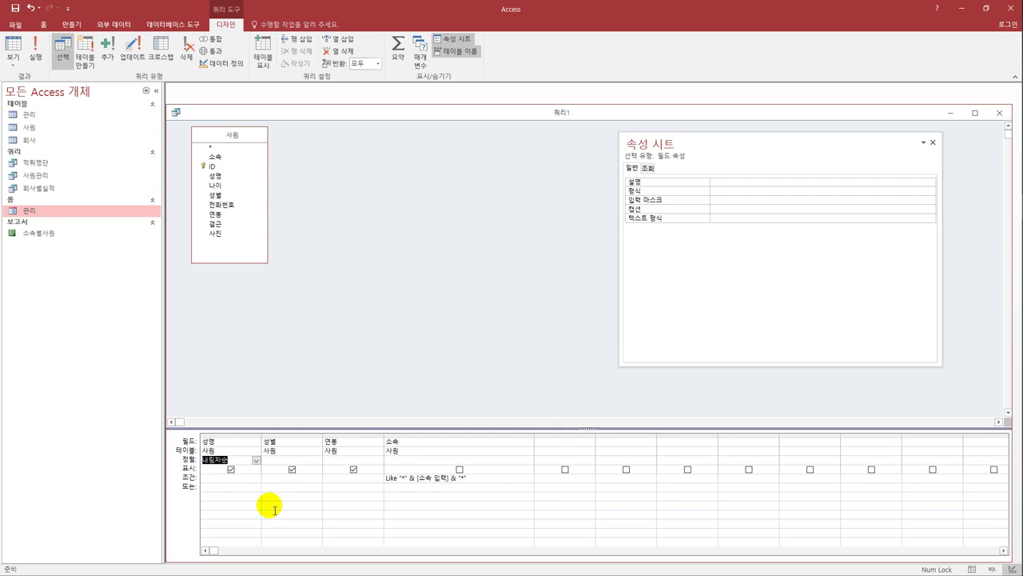
Step: Preview the query in Datasheet view with 제품 as the 소속 입력 parameter value
{"action": "left_click", "coordinate": [11, 49]}
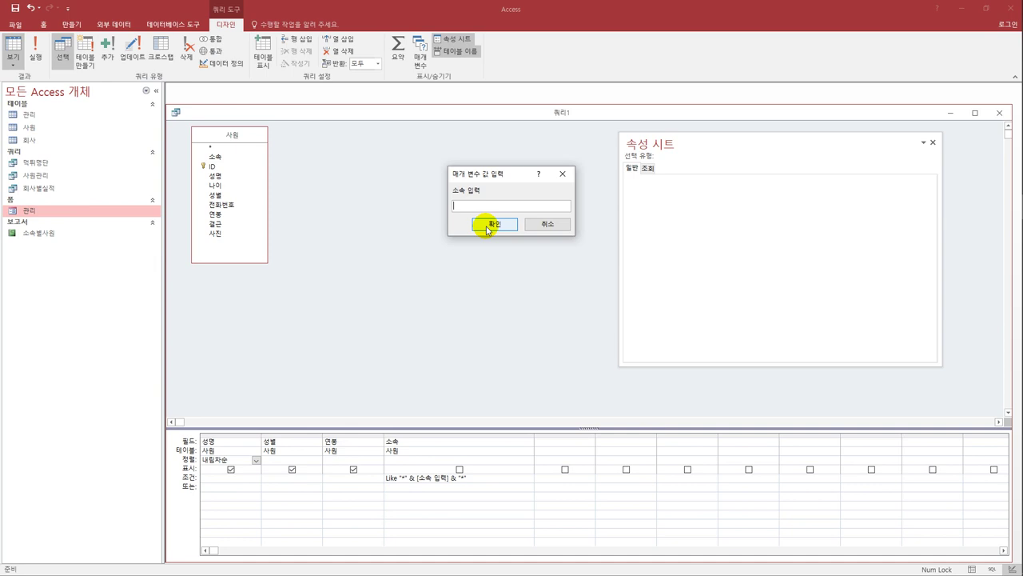
{"action": "type", "text": "제품"}
{"action": "left_click", "coordinate": [489, 225]}
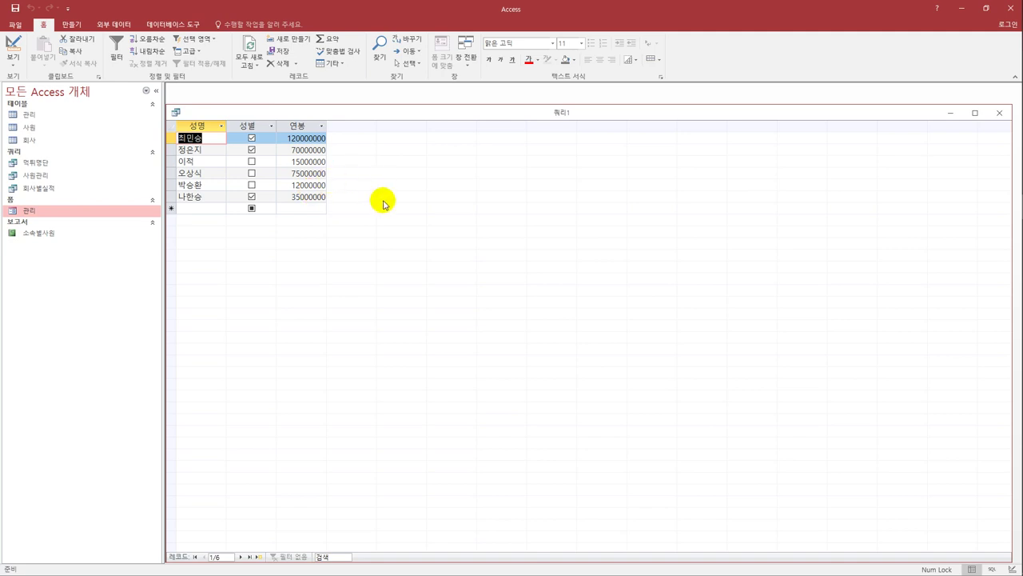
Step: Return to Design view and set the 연봉 field's format to 표준 with 0 decimal places
{"action": "left_click", "coordinate": [23, 61]}
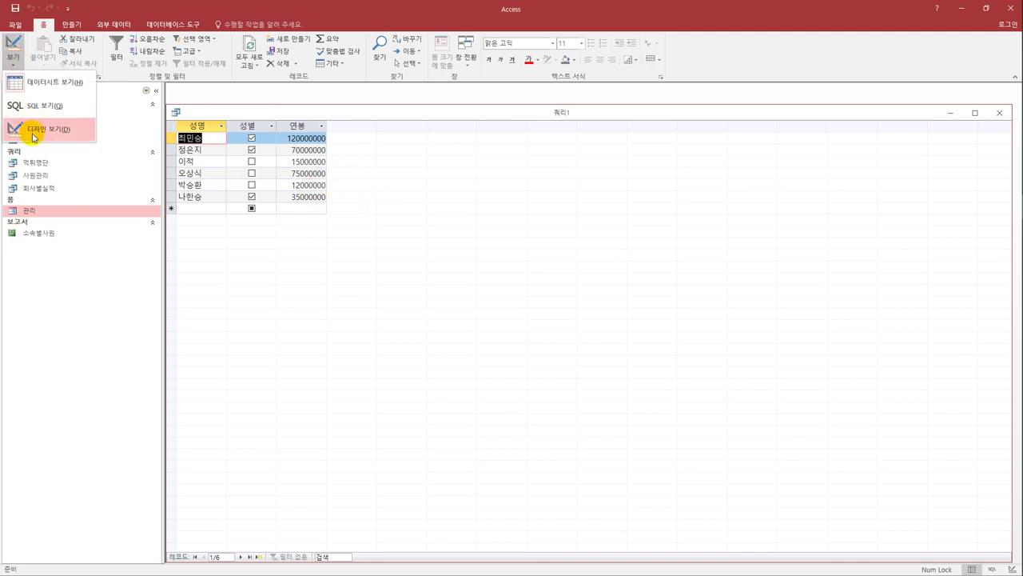
{"action": "left_click", "coordinate": [30, 130]}
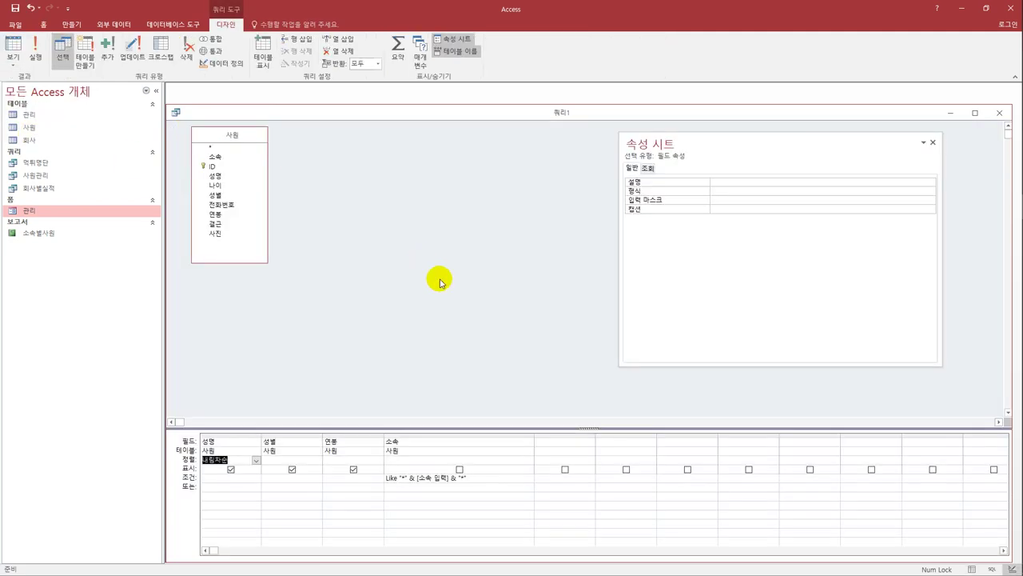
{"action": "left_click", "coordinate": [361, 444]}
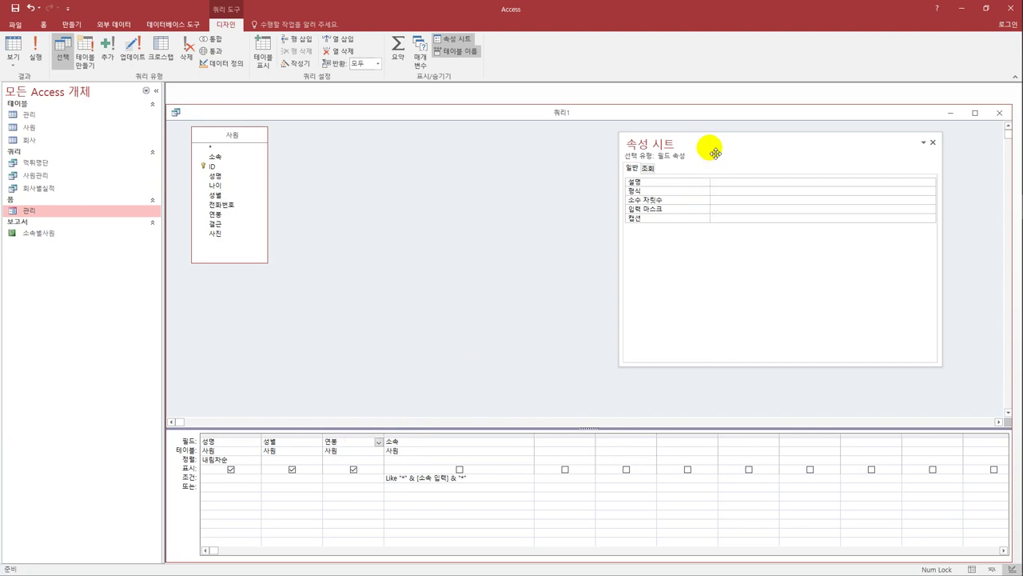
{"action": "left_click_drag", "start_coordinate": [711, 150], "coordinate": [633, 152]}
{"action": "left_click", "coordinate": [662, 194]}
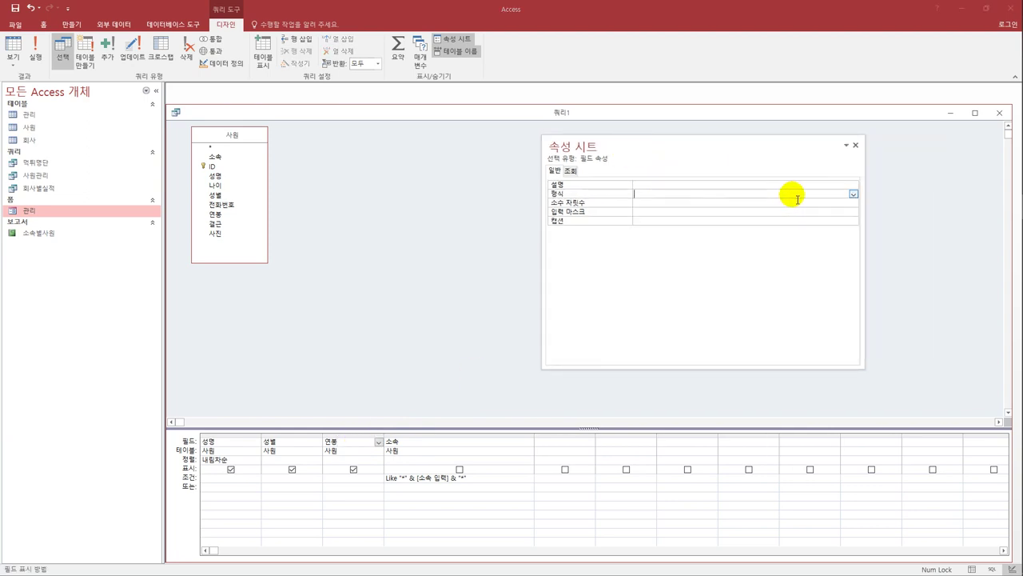
{"action": "left_click", "coordinate": [854, 195]}
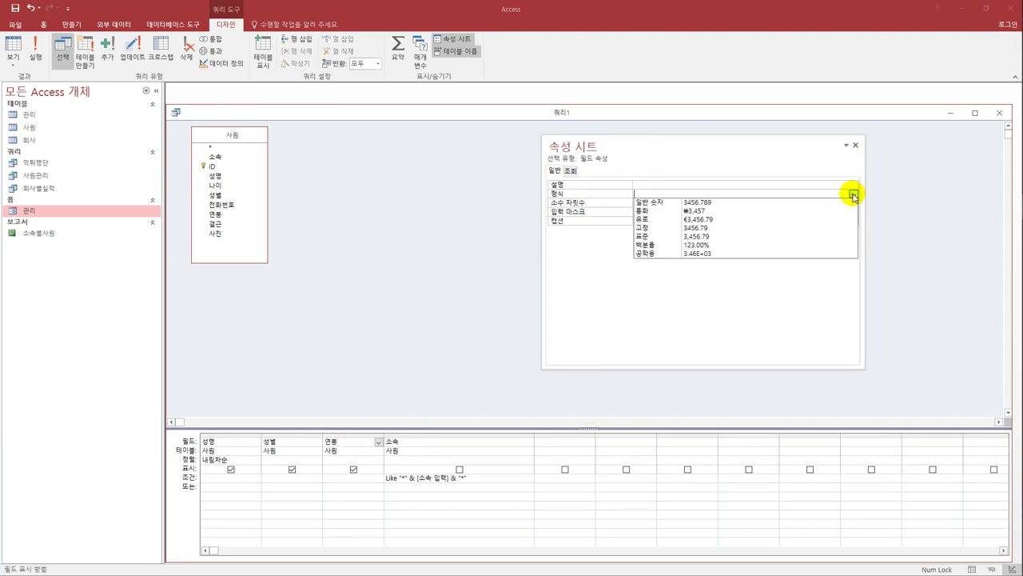
{"action": "left_click", "coordinate": [765, 237]}
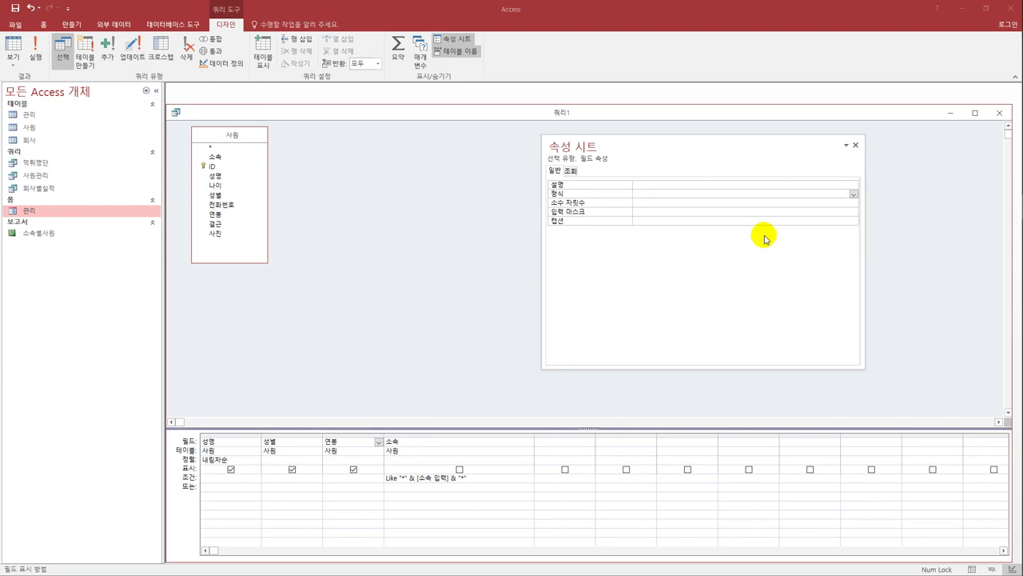
{"action": "left_click", "coordinate": [690, 204]}
{"action": "type", "text": "0"}
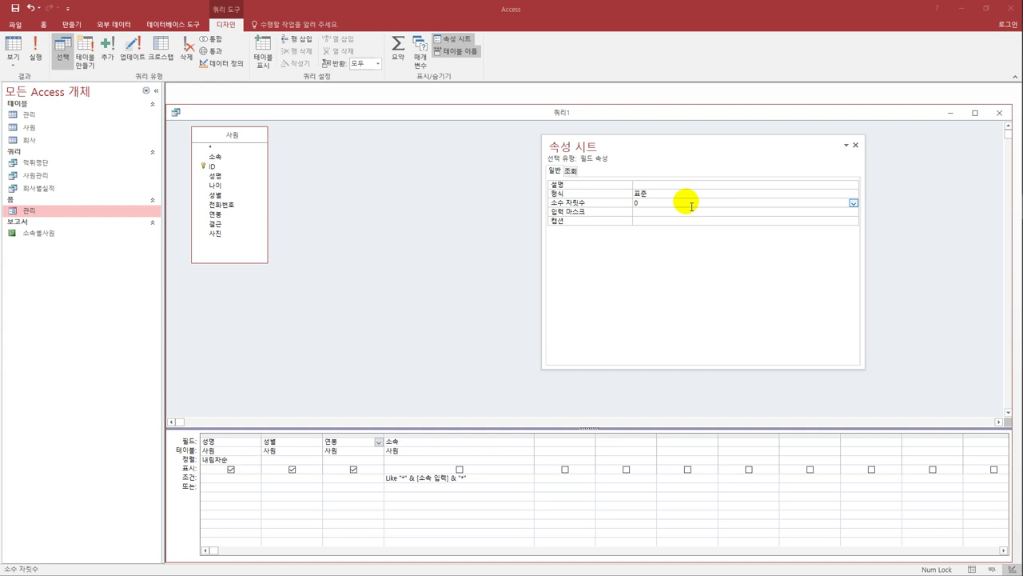
{"action": "left_click", "coordinate": [664, 213]}
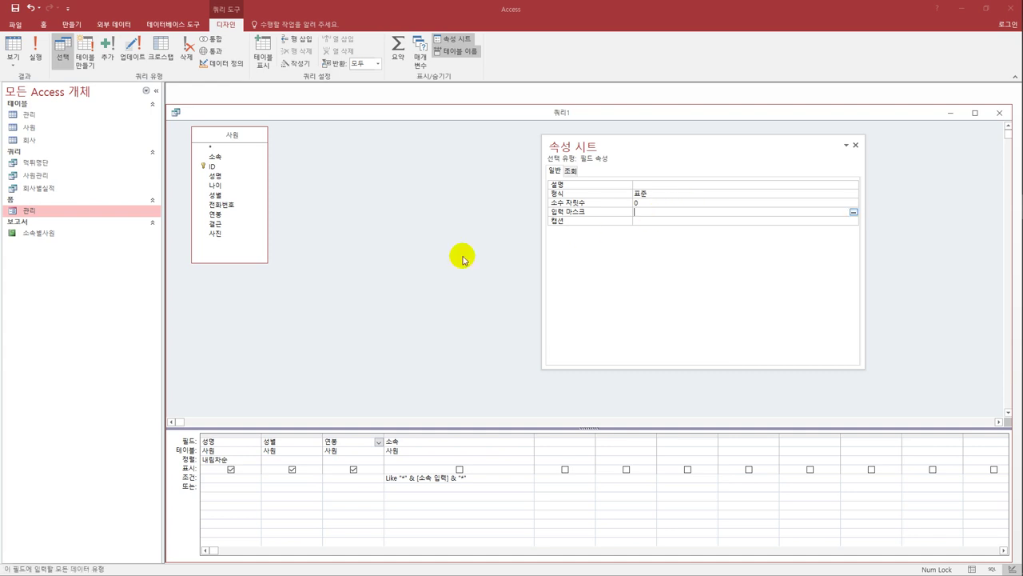
Step: Run the query again with the parameter value 제품 to check the 연봉 formatting
{"action": "left_click", "coordinate": [12, 46]}
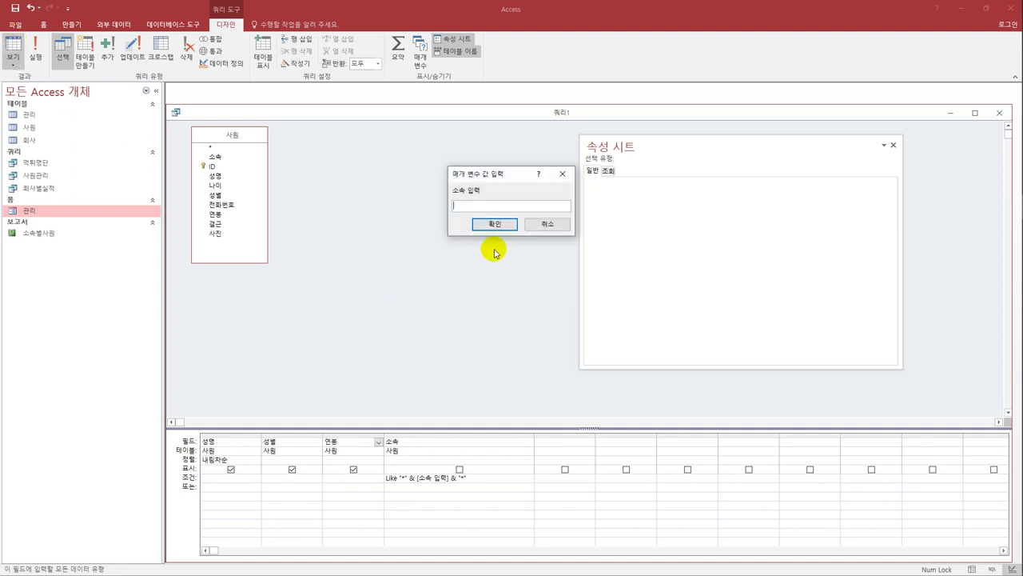
{"action": "type", "text": "제품"}
{"action": "left_click", "coordinate": [497, 222]}
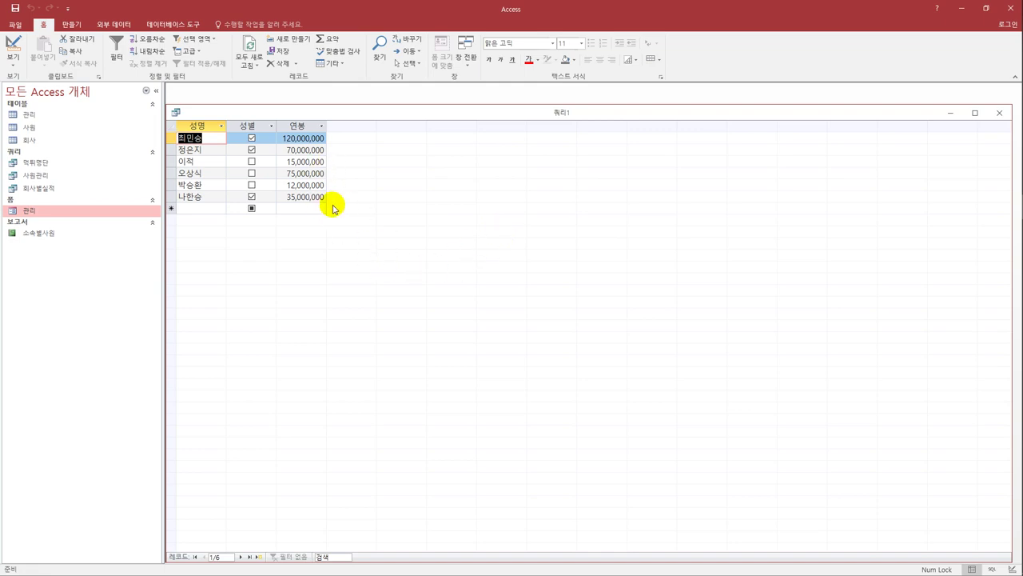
Step: Save the query as 소속조회 and close it
{"action": "left_click", "coordinate": [15, 8]}
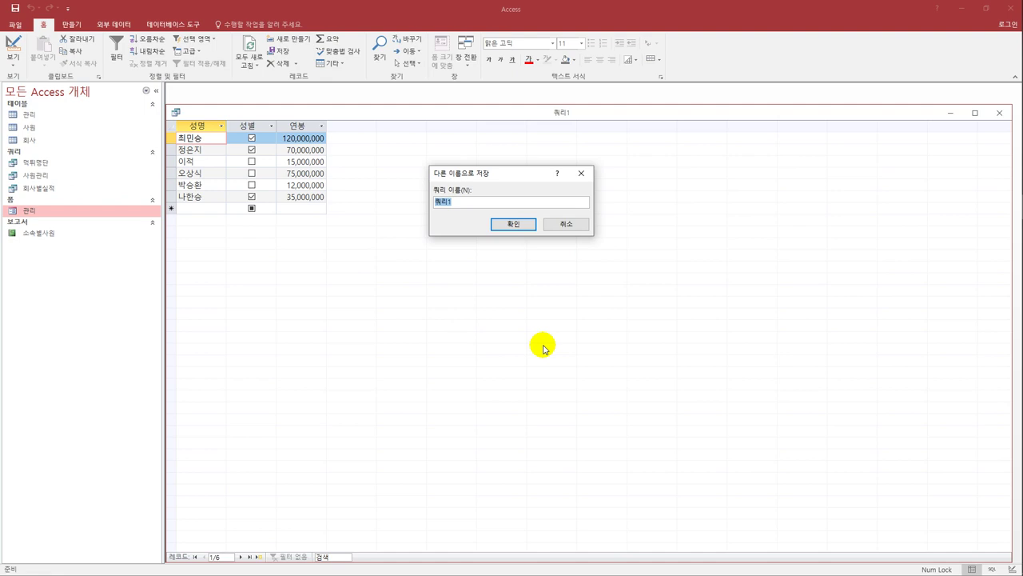
{"action": "type", "text": "ㅅ"}
{"action": "type", "text": "속조"}
{"action": "type", "text": "회"}
{"action": "left_click", "coordinate": [525, 227]}
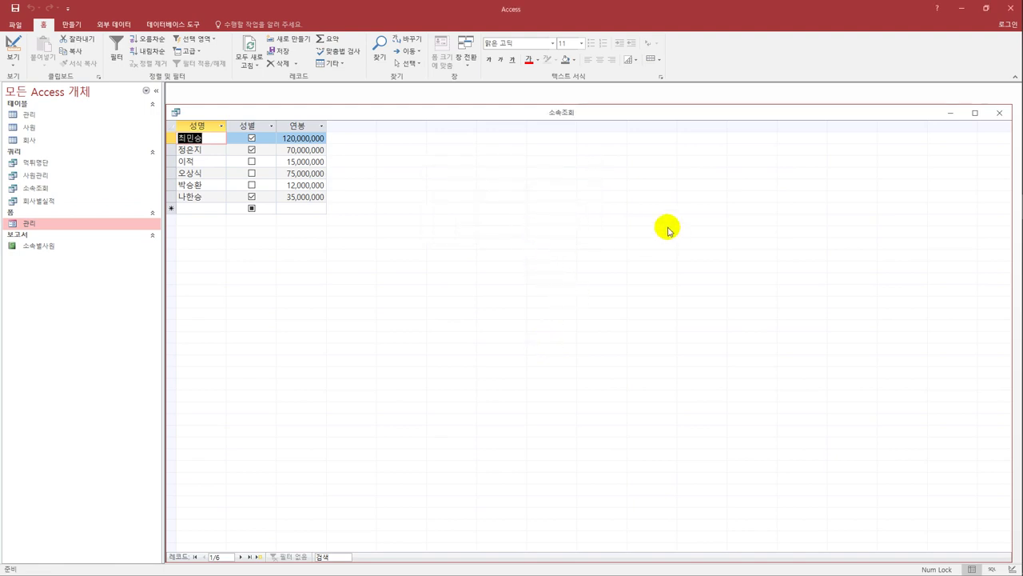
{"action": "left_click", "coordinate": [999, 113]}
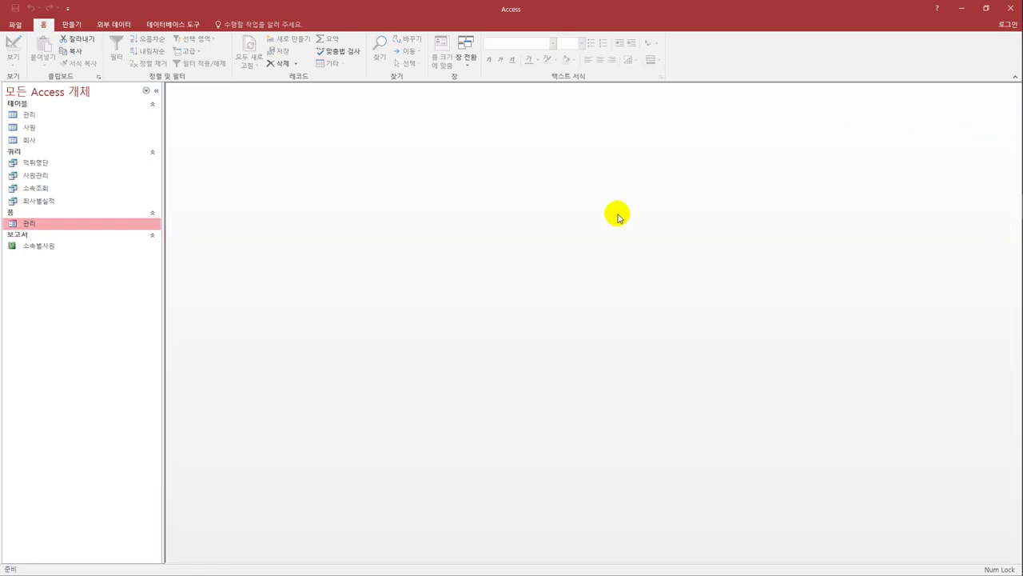